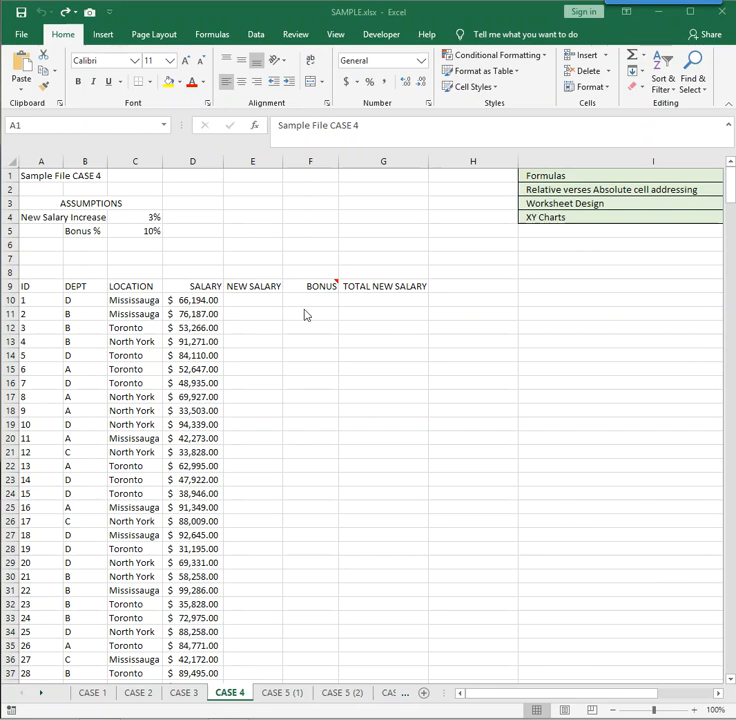
- Enter the formula =D10+C4*D10 in cell E10 to calculate the first employee's new salary
{"action": "left_click", "coordinate": [253, 300]}
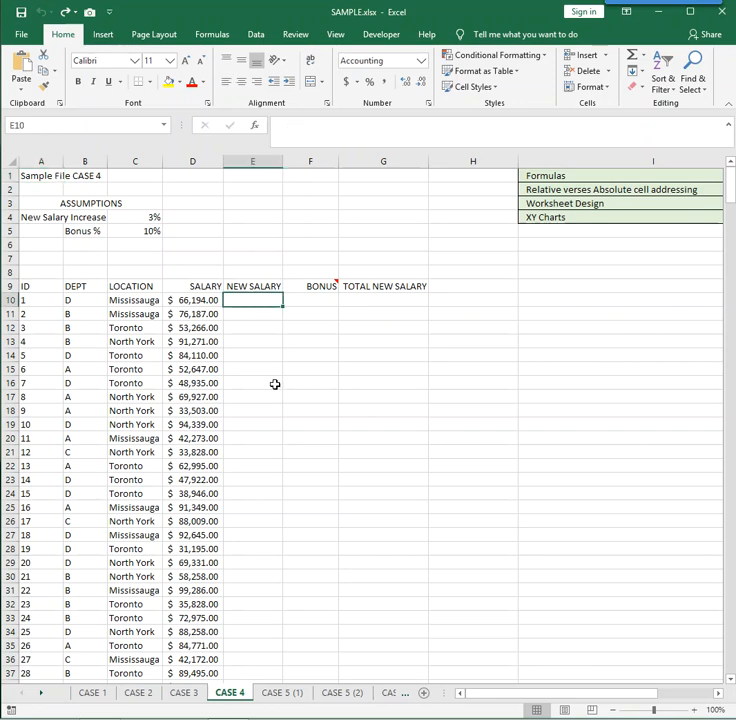
{"action": "left_click", "coordinate": [125, 217]}
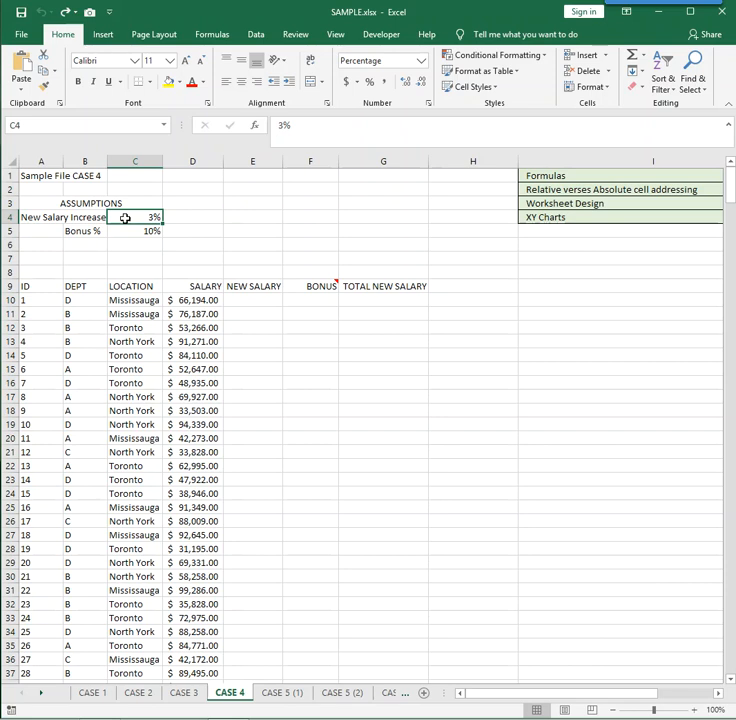
{"action": "left_click", "coordinate": [244, 301]}
{"action": "type", "text": "="}
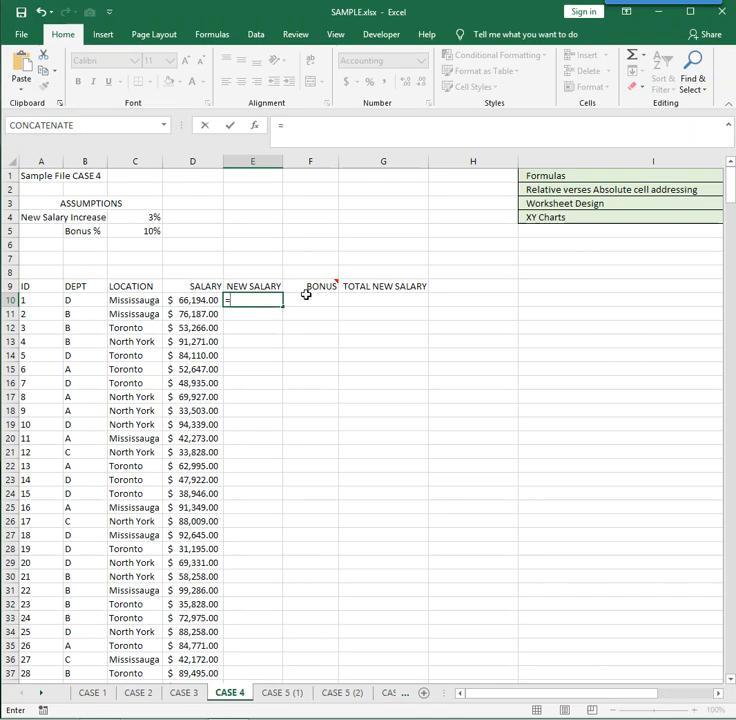
{"action": "left_click", "coordinate": [197, 298]}
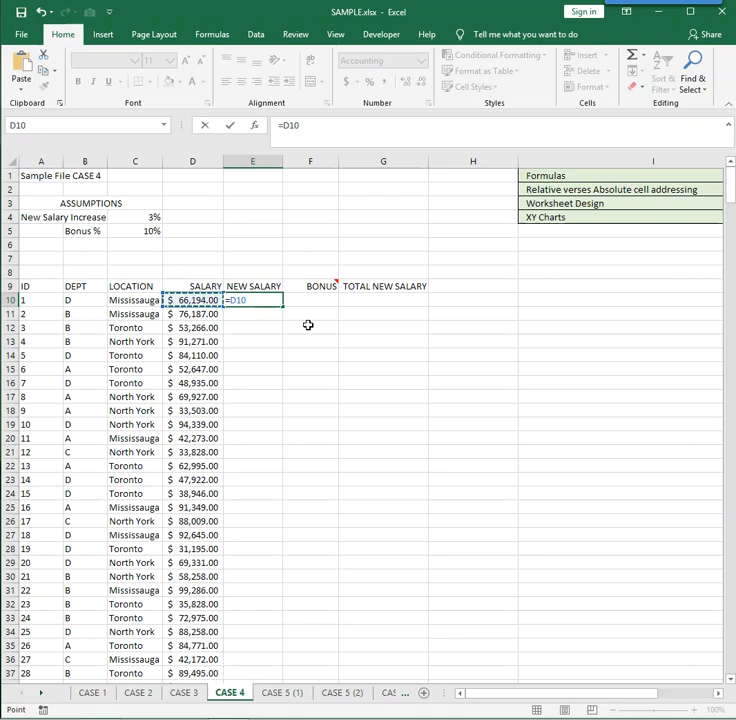
{"action": "type", "text": "+"}
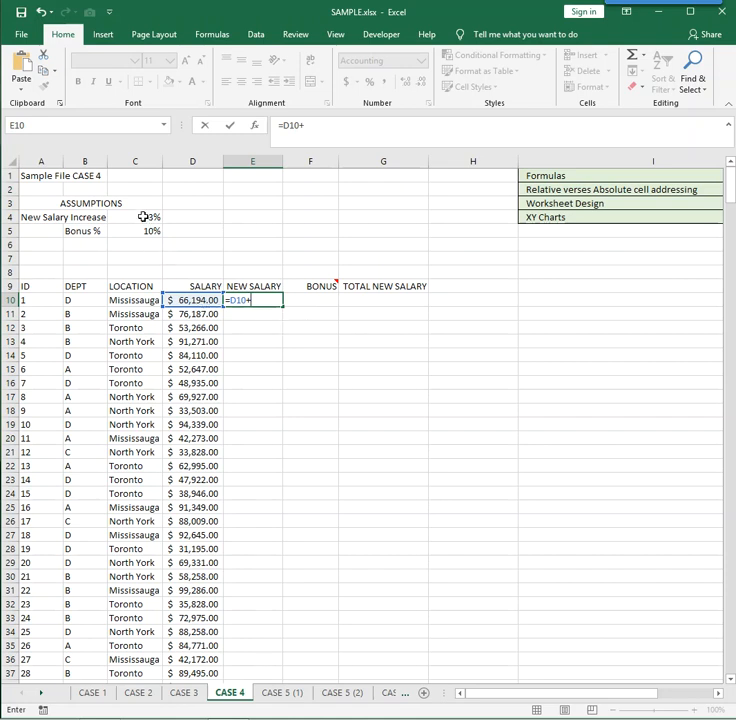
{"action": "left_click", "coordinate": [144, 217]}
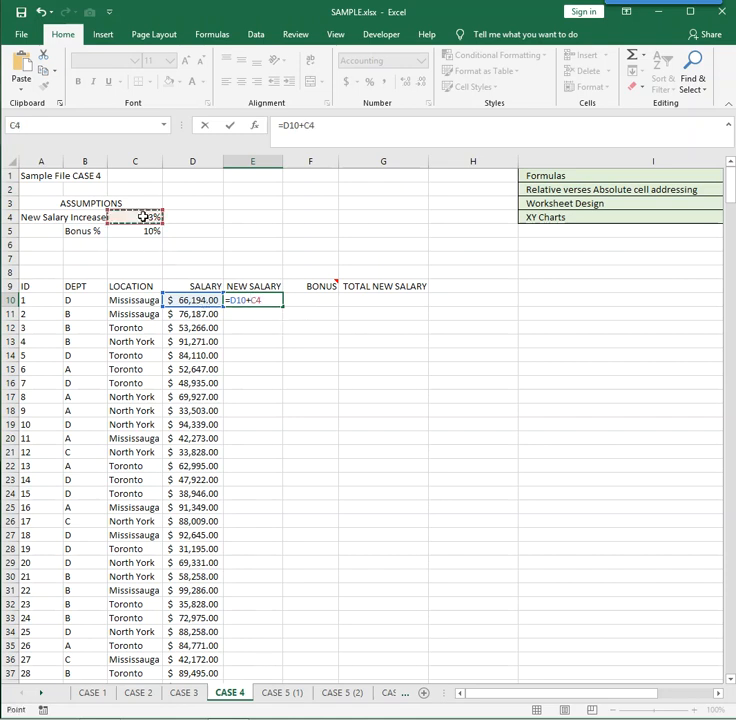
{"action": "type", "text": "*"}
{"action": "left_click", "coordinate": [200, 300]}
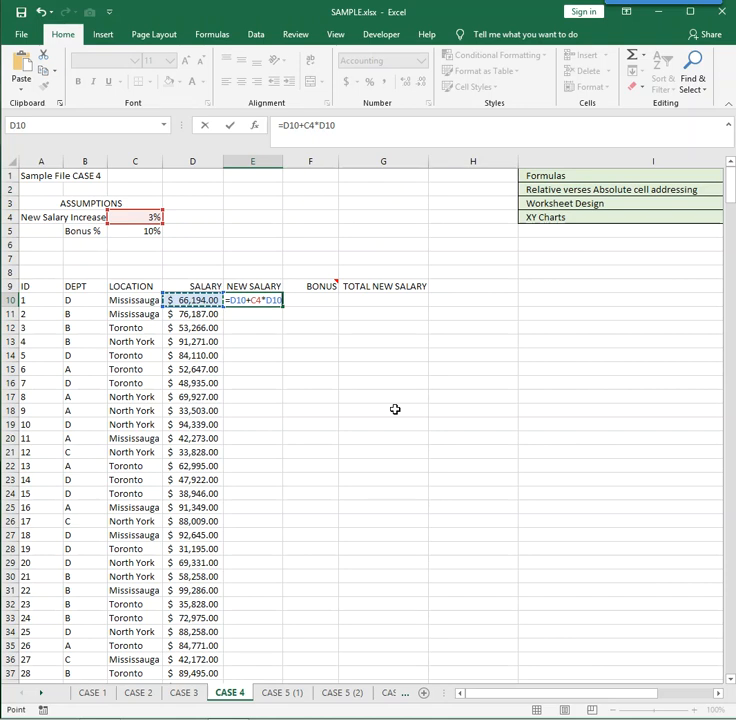
{"action": "key", "text": "Return"}
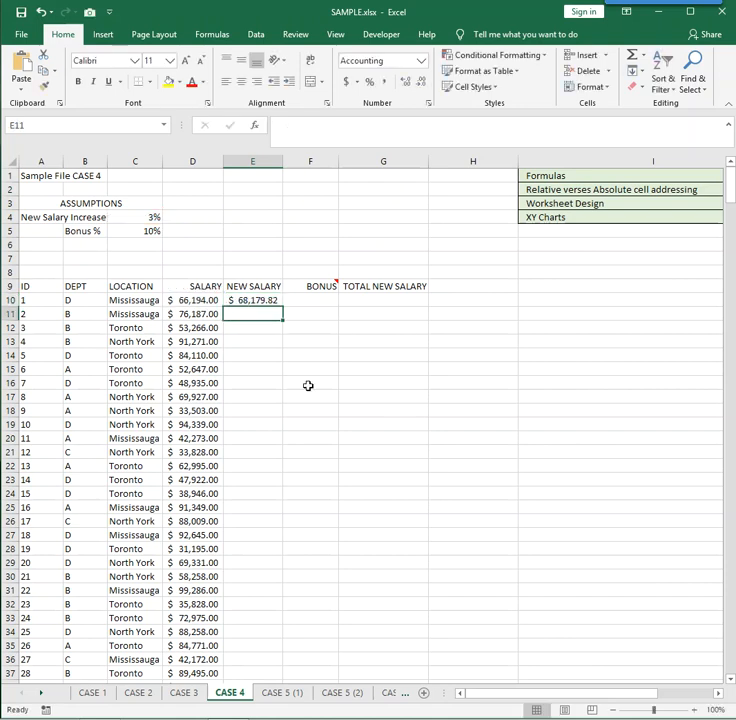
- Fill the E10 formula down the New Salary column and change the formula in E11 to =D11+C4*D11
{"action": "left_click", "coordinate": [265, 303]}
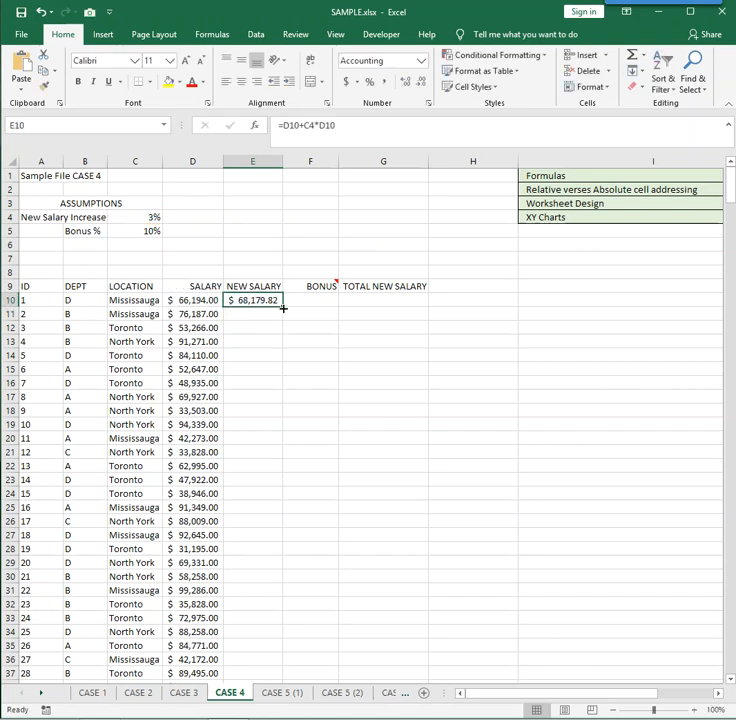
{"action": "double_click", "coordinate": [282, 307]}
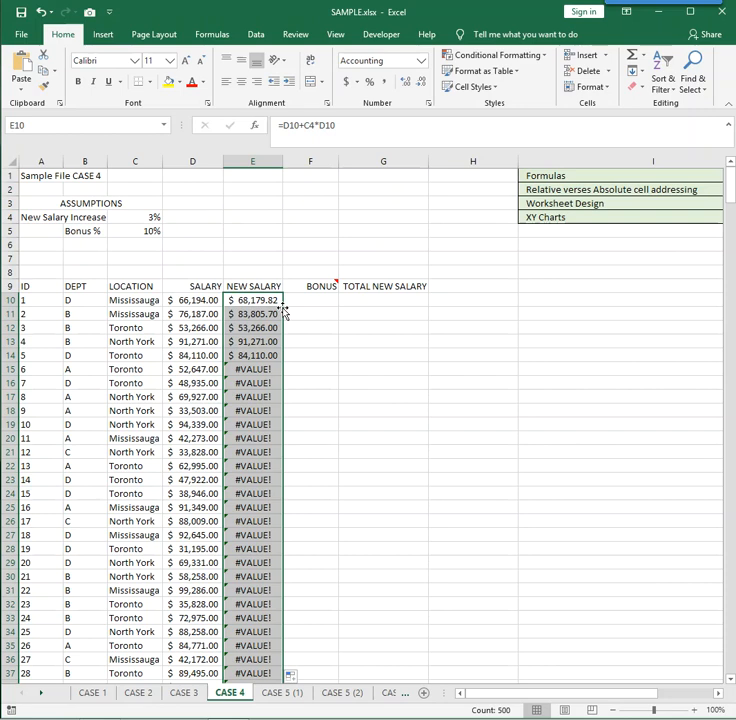
{"action": "double_click", "coordinate": [255, 316]}
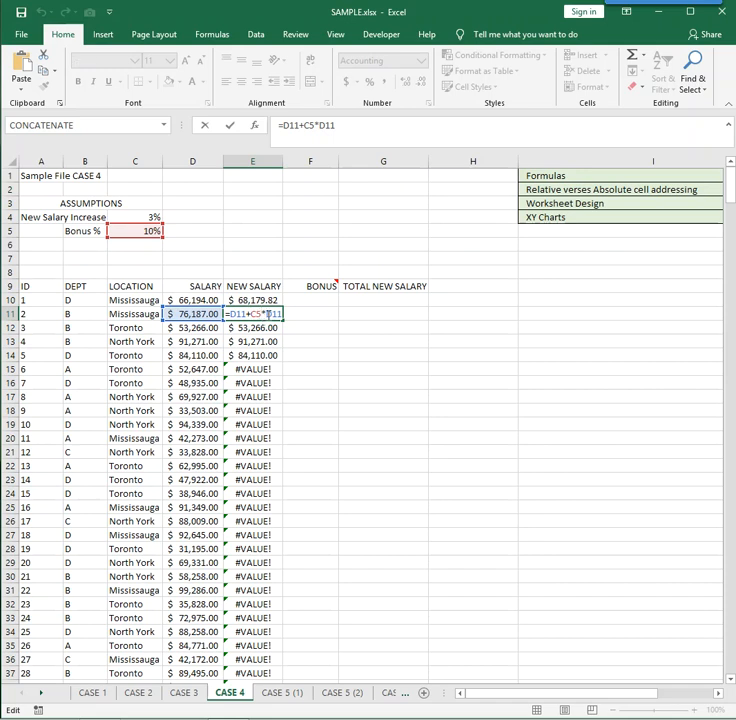
{"action": "key", "text": "BackSpace"}
{"action": "type", "text": "4"}
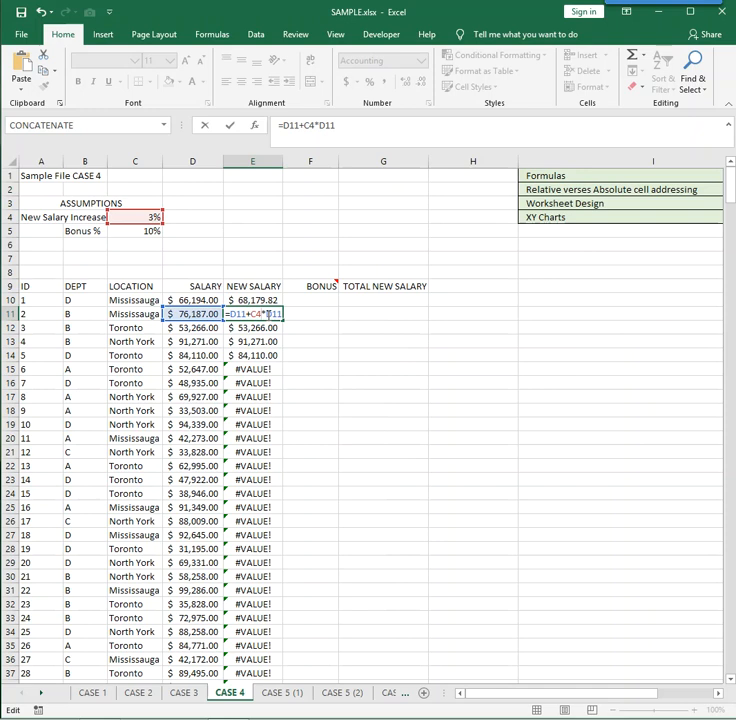
{"action": "key", "text": "Return"}
{"action": "left_click", "coordinate": [268, 314]}
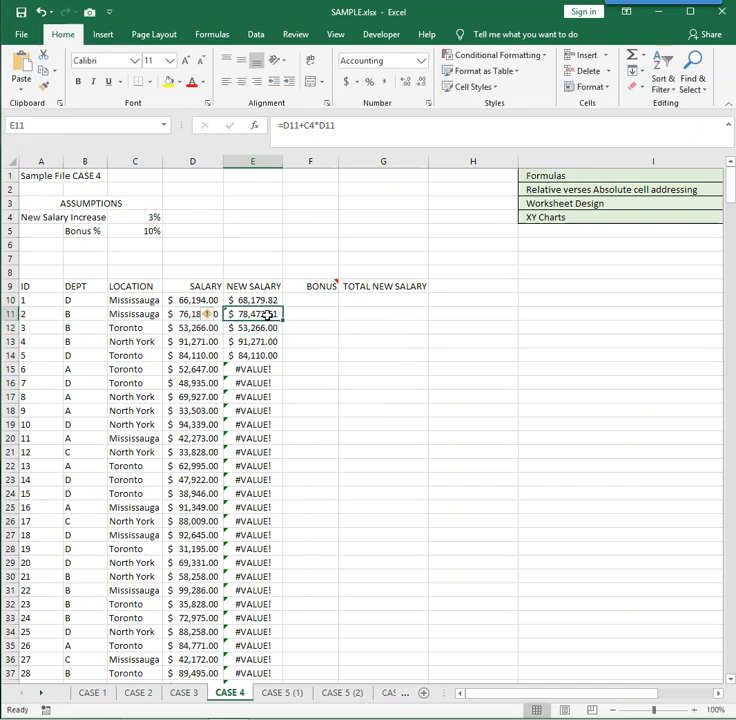
- Lock the row of the salary increase reference in E10 so the formula reads =D10+C$4*D10
{"action": "key", "text": "Up"}
{"action": "double_click", "coordinate": [272, 300]}
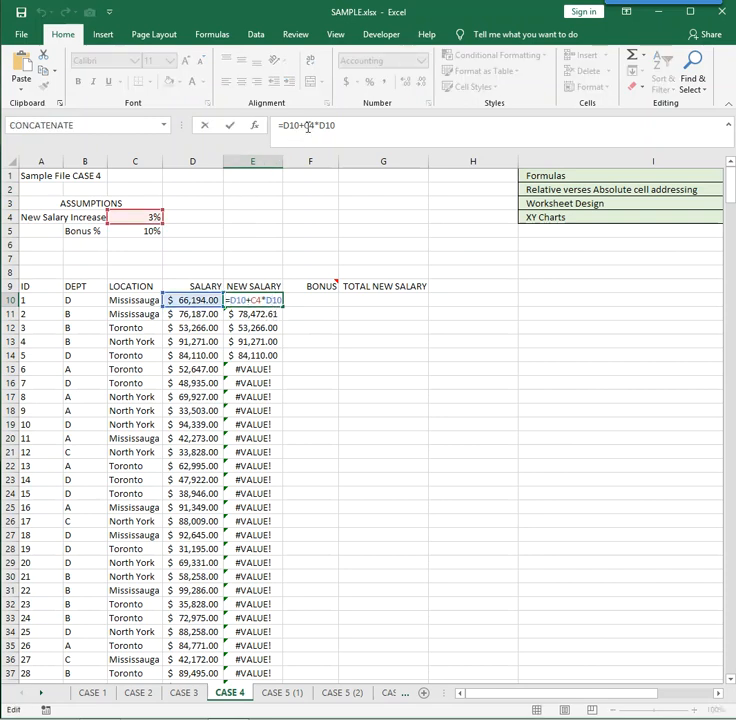
{"action": "left_click", "coordinate": [308, 126]}
{"action": "type", "text": "$"}
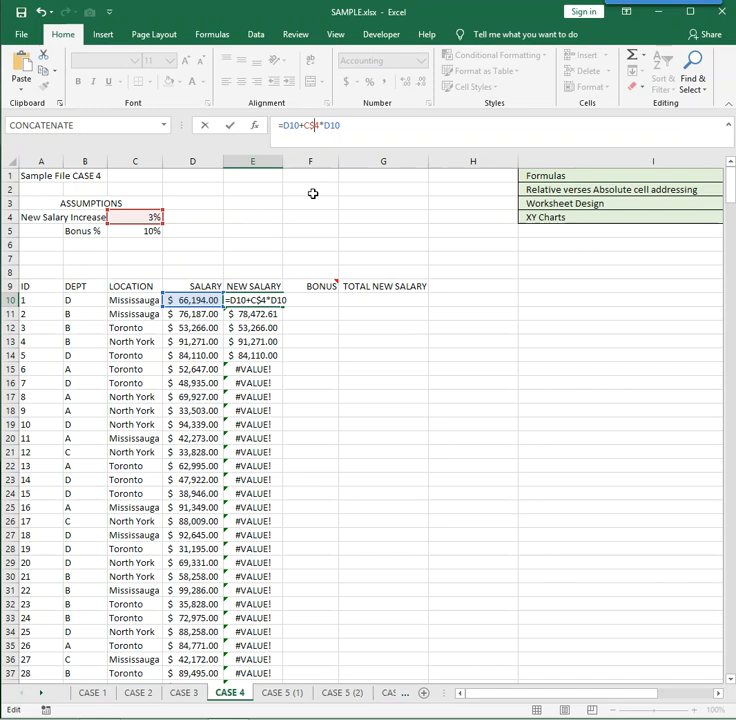
{"action": "left_click", "coordinate": [304, 125]}
{"action": "type", "text": "$"}
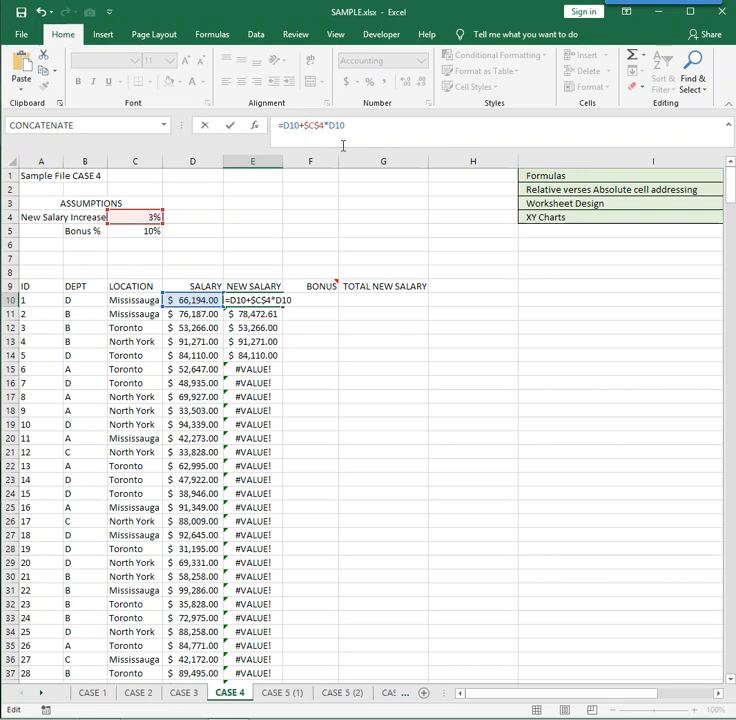
{"action": "key", "text": "BackSpace"}
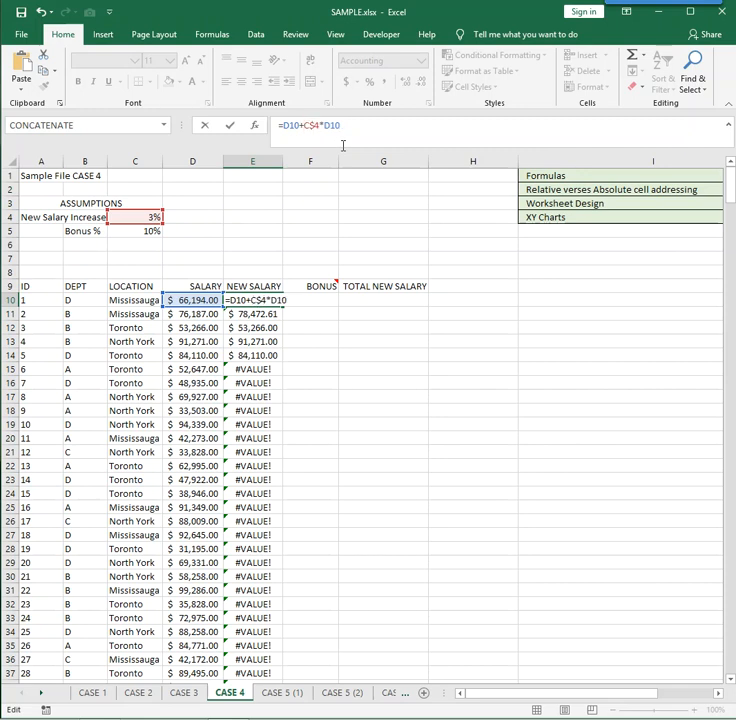
{"action": "key", "text": "Return"}
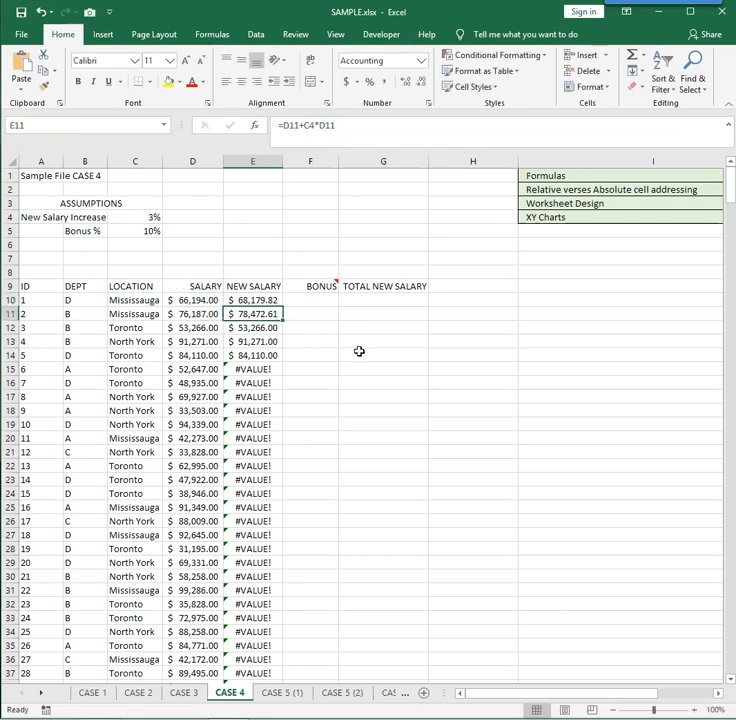
- Fill the corrected E10 formula down the New Salary column and check the references in E11
{"action": "left_click", "coordinate": [267, 300]}
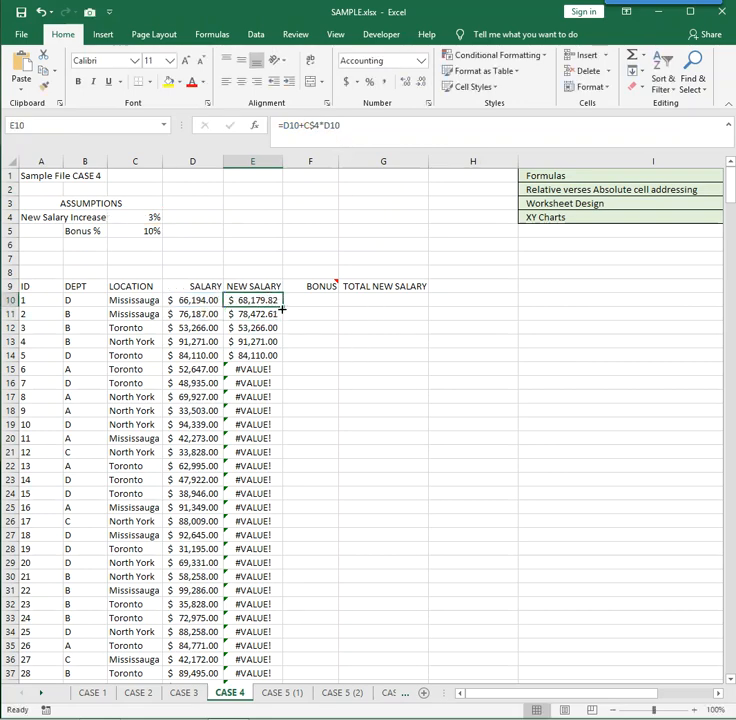
{"action": "double_click", "coordinate": [283, 307]}
{"action": "double_click", "coordinate": [267, 313]}
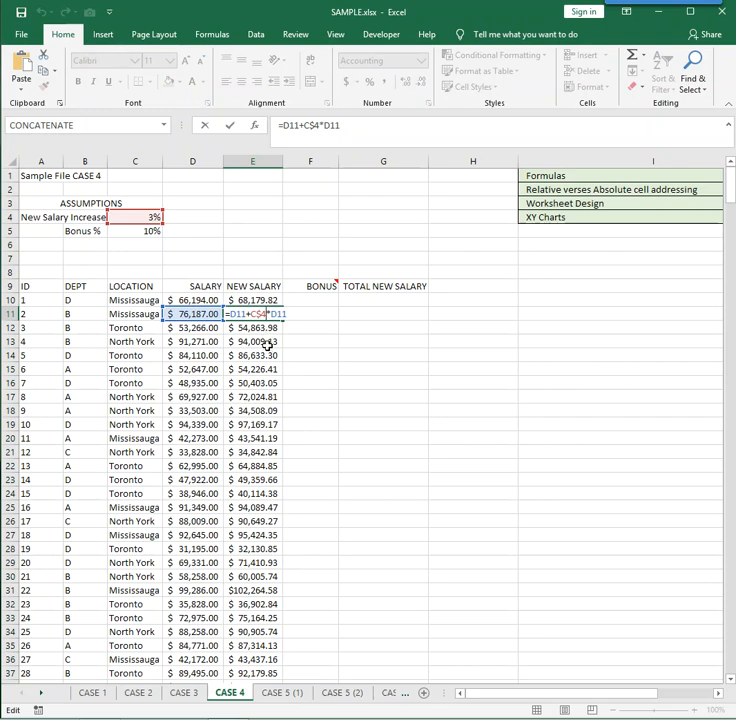
{"action": "key", "text": "Escape"}
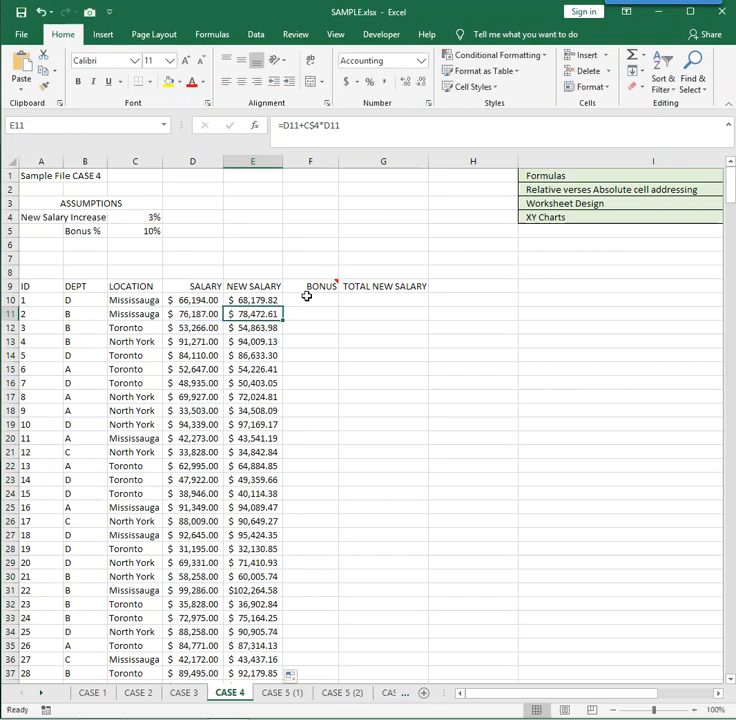
- Enter =$C$5*E10 in F10 with an absolute bonus percentage reference and fill it down the Bonus column
{"action": "mouse_move", "coordinate": [309, 287]}
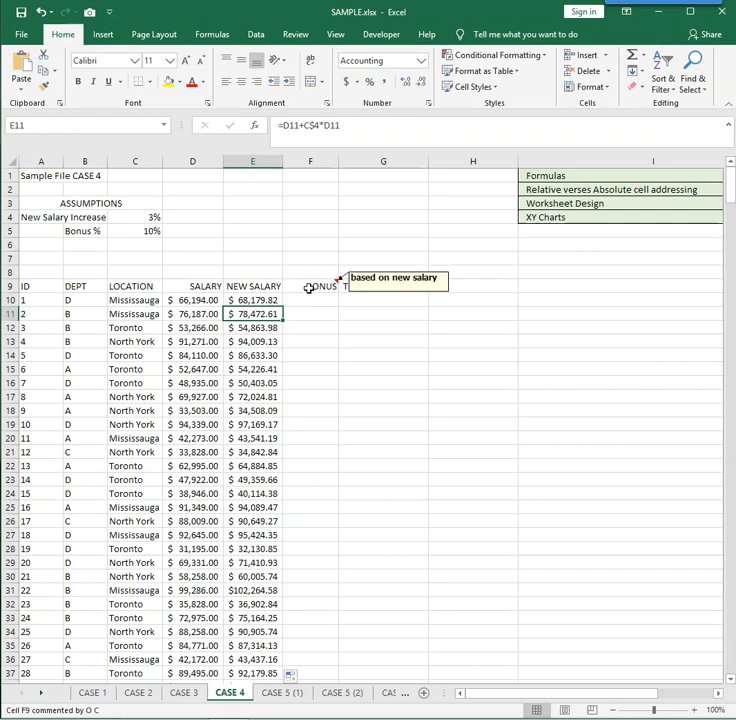
{"action": "left_click", "coordinate": [309, 300]}
{"action": "type", "text": "="}
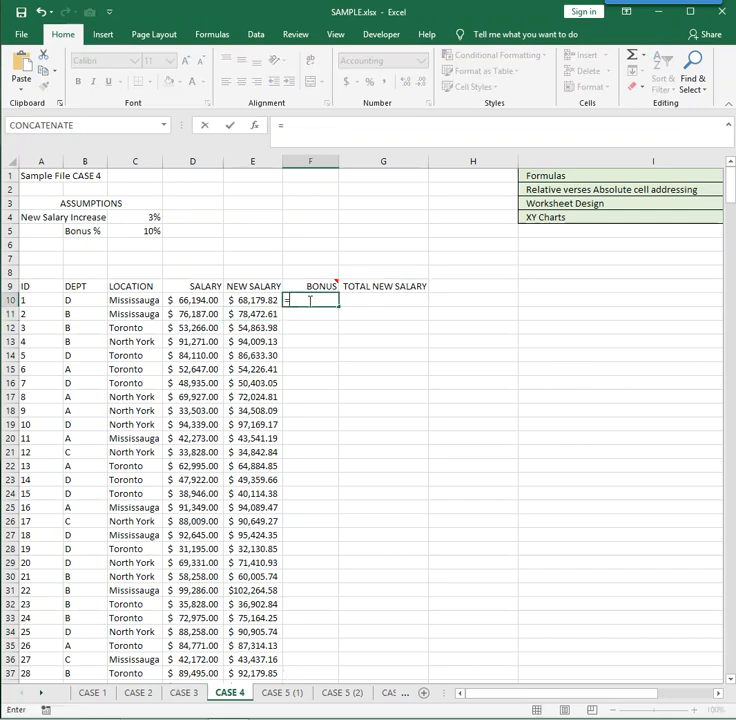
{"action": "left_click", "coordinate": [141, 230]}
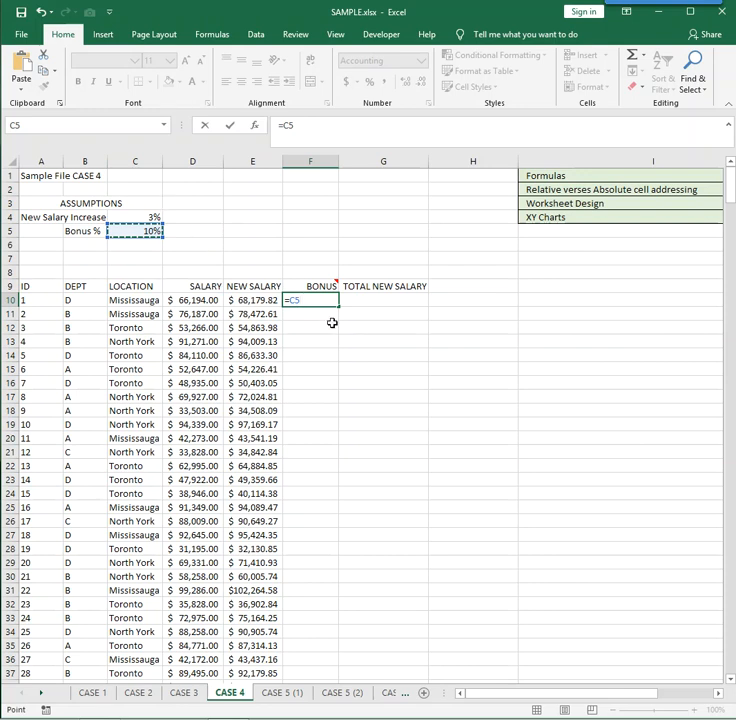
{"action": "type", "text": "*"}
{"action": "left_click", "coordinate": [255, 300]}
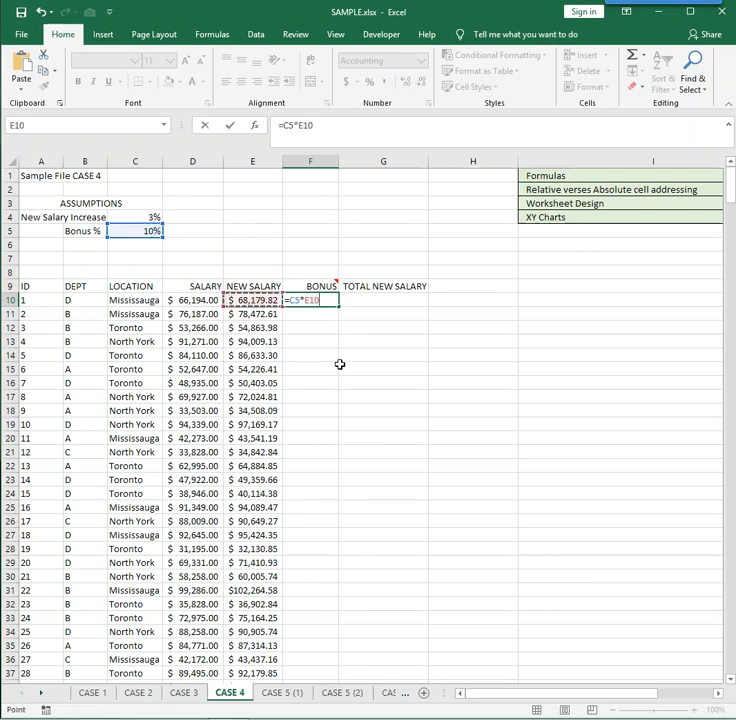
{"action": "left_click", "coordinate": [292, 300]}
{"action": "left_click", "coordinate": [292, 300]}
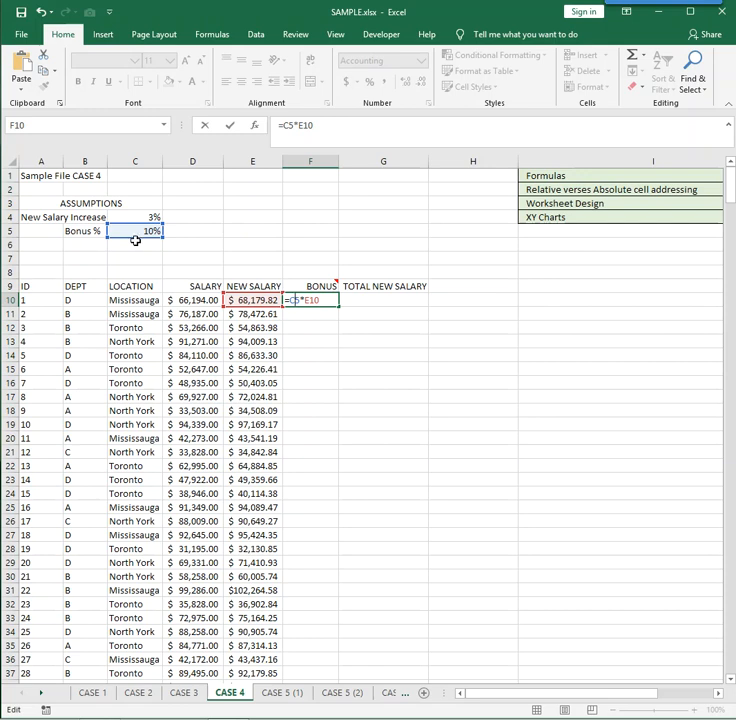
{"action": "key", "text": "F4"}
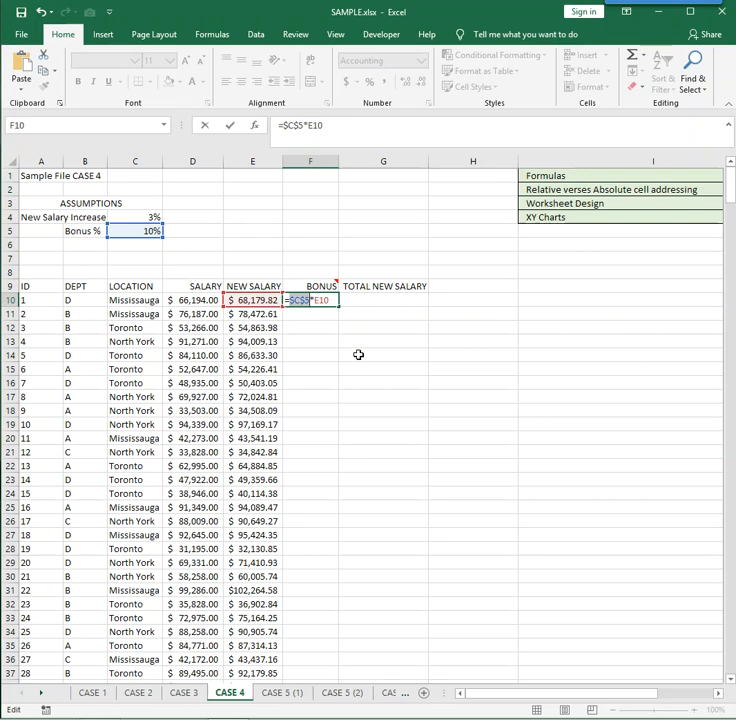
{"action": "key", "text": "Return"}
{"action": "left_click", "coordinate": [322, 299]}
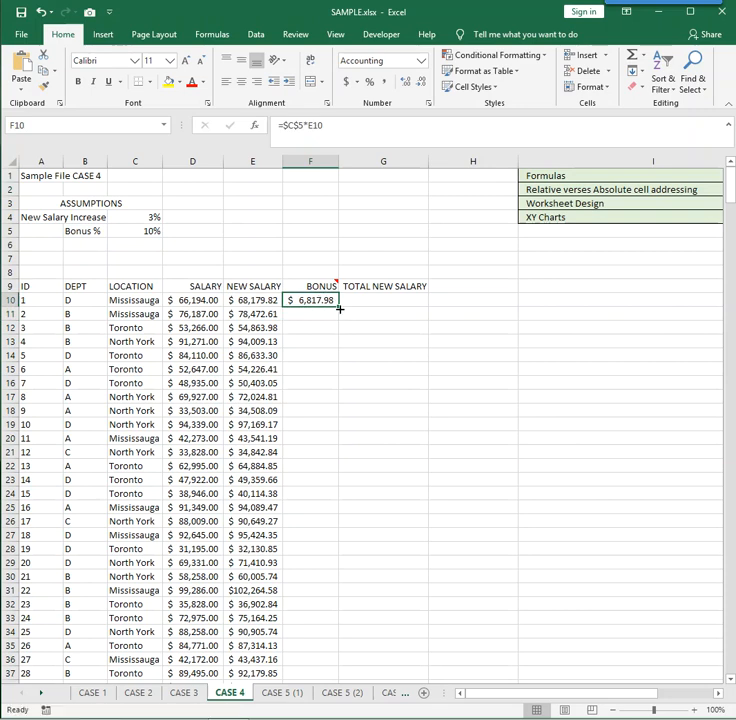
{"action": "double_click", "coordinate": [339, 309]}
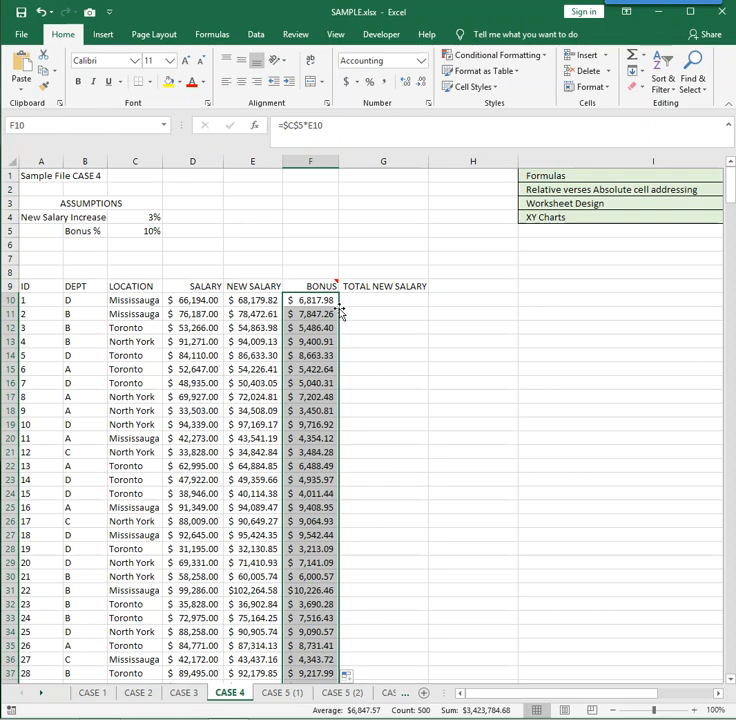
- Enter =E10+F10 in G10 and fill it down the Total New Salary column
{"action": "left_click", "coordinate": [381, 302]}
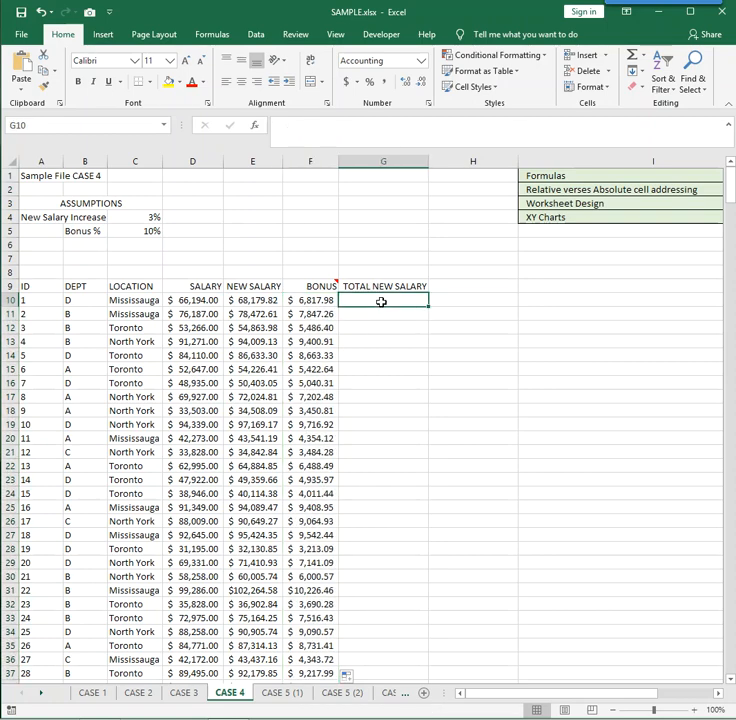
{"action": "type", "text": "="}
{"action": "left_click", "coordinate": [245, 300]}
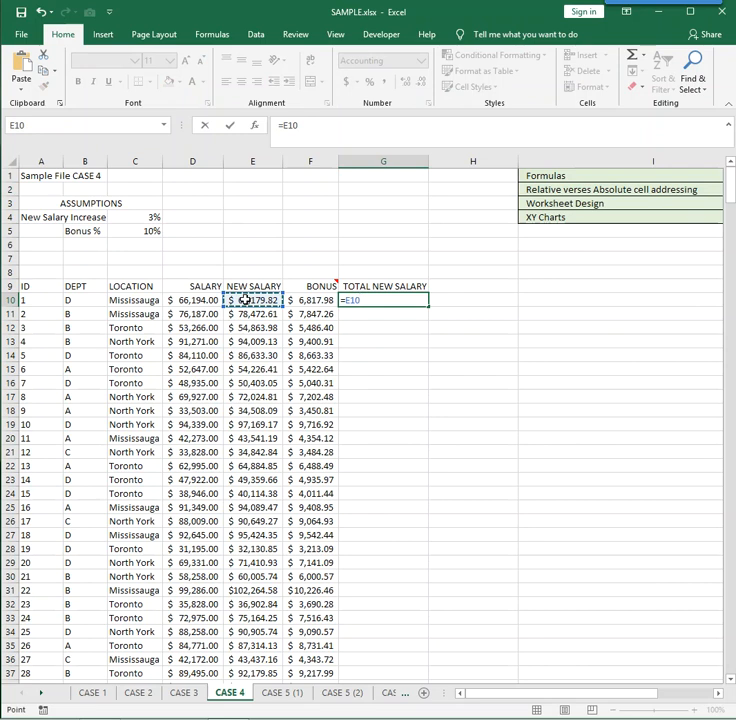
{"action": "type", "text": "+"}
{"action": "left_click", "coordinate": [298, 300]}
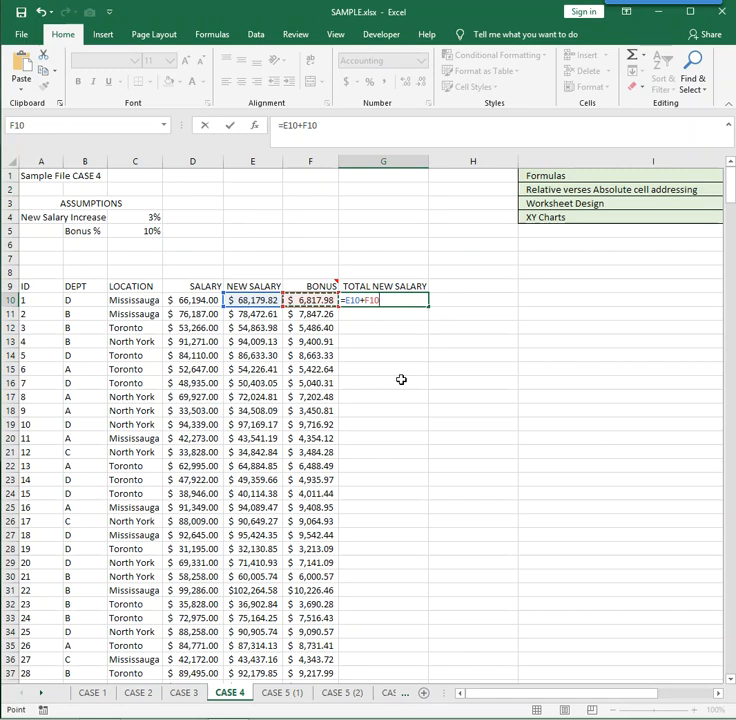
{"action": "key", "text": "Return"}
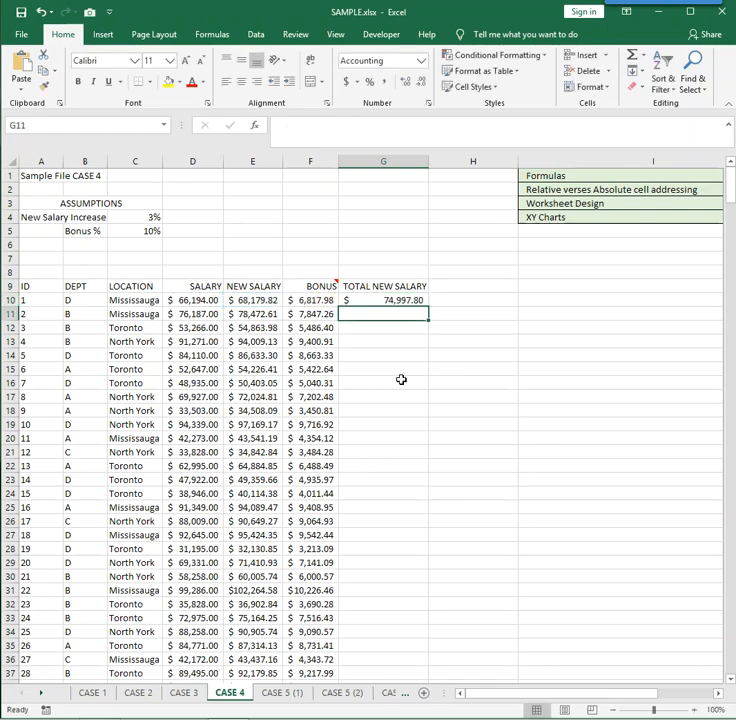
{"action": "left_click", "coordinate": [402, 300]}
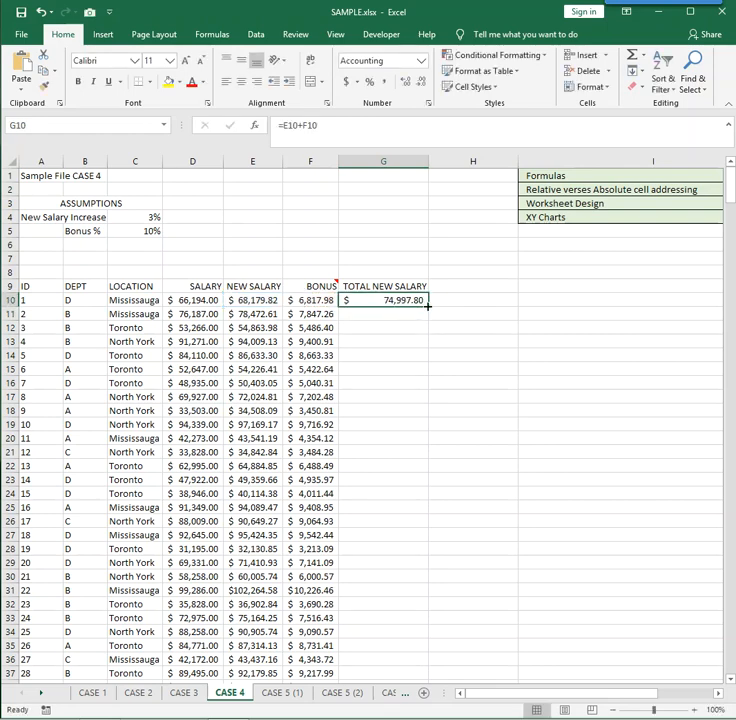
{"action": "double_click", "coordinate": [428, 307]}
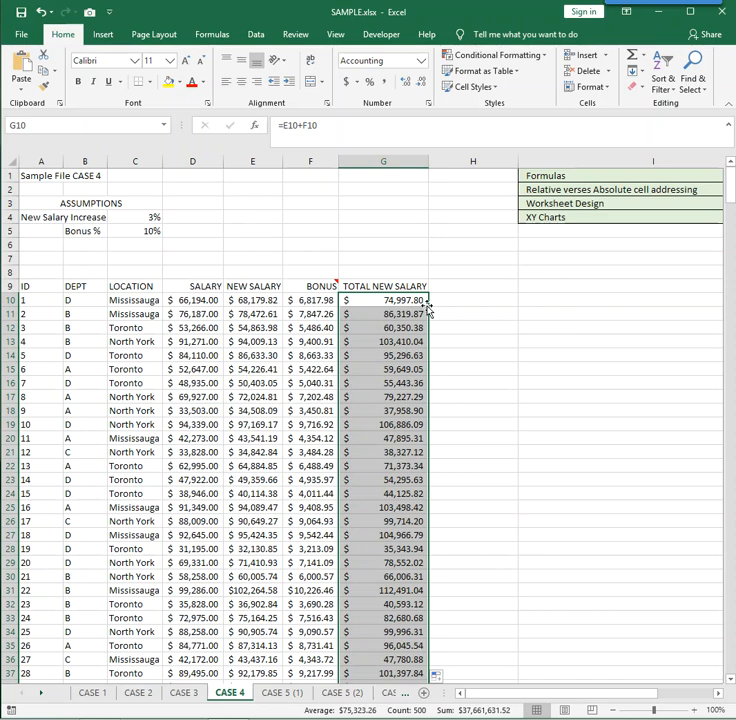
- Review the New Salary Increase and Bonus % assumption cells C4 and C5 above the employee table
{"action": "left_click", "coordinate": [158, 216]}
{"action": "left_click", "coordinate": [152, 229]}
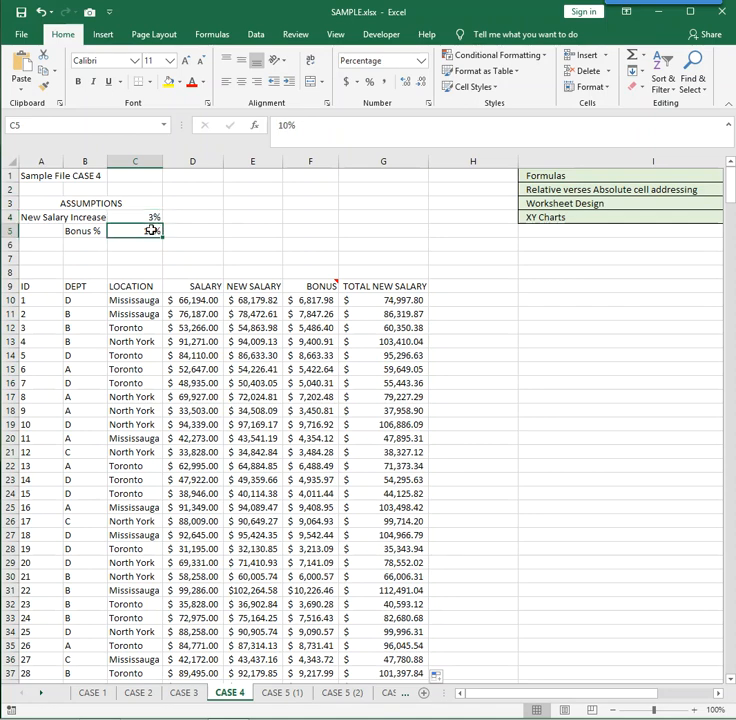
{"action": "left_click", "coordinate": [148, 217]}
{"action": "left_click", "coordinate": [148, 230]}
{"action": "left_click", "coordinate": [119, 328]}
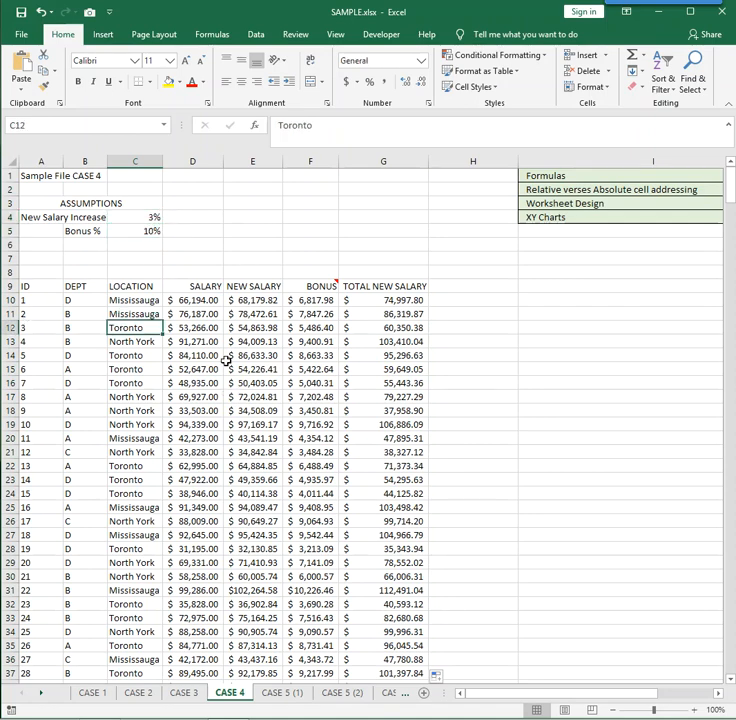
{"action": "left_click", "coordinate": [143, 216]}
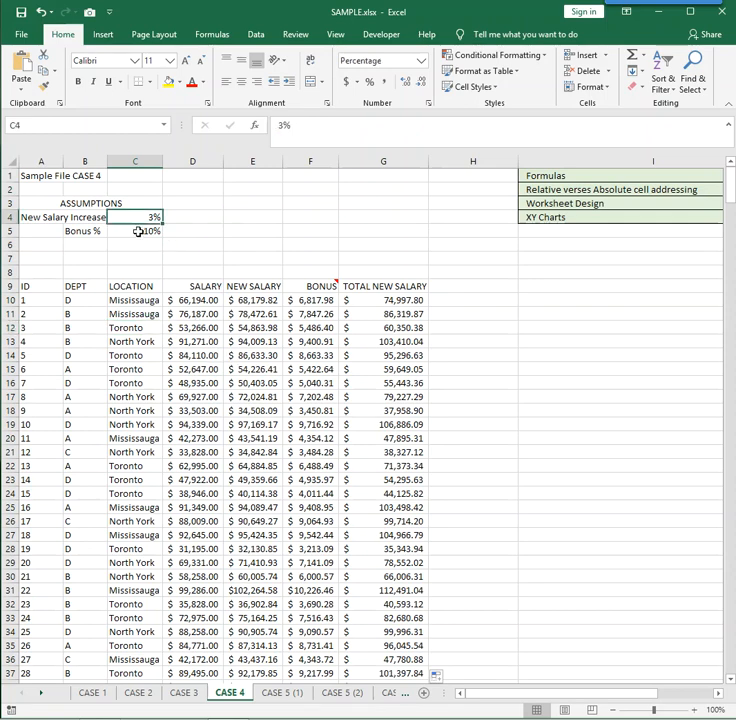
{"action": "left_click", "coordinate": [138, 231]}
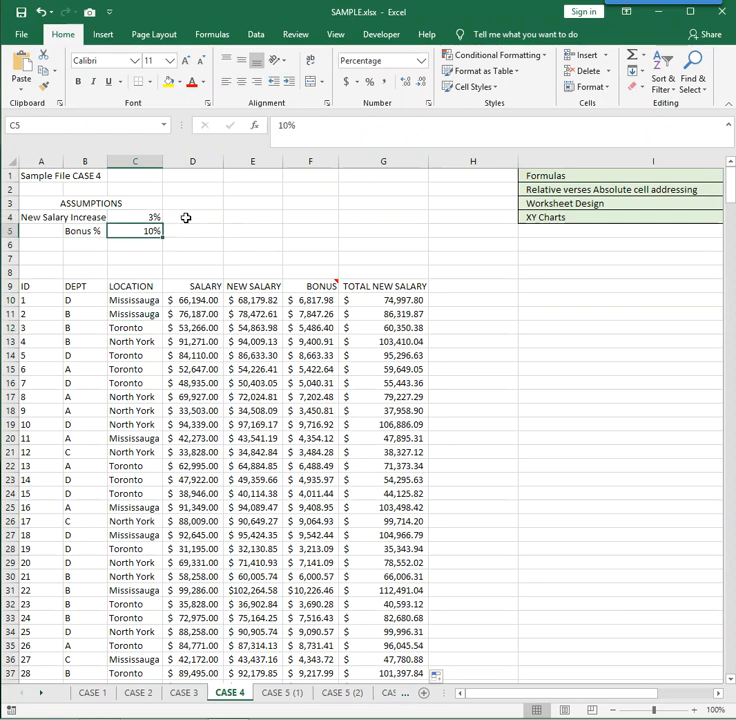
- Enter the notes "single number" in E4 and "used in a formula" in E5 beside the assumptions
{"action": "left_click", "coordinate": [251, 217]}
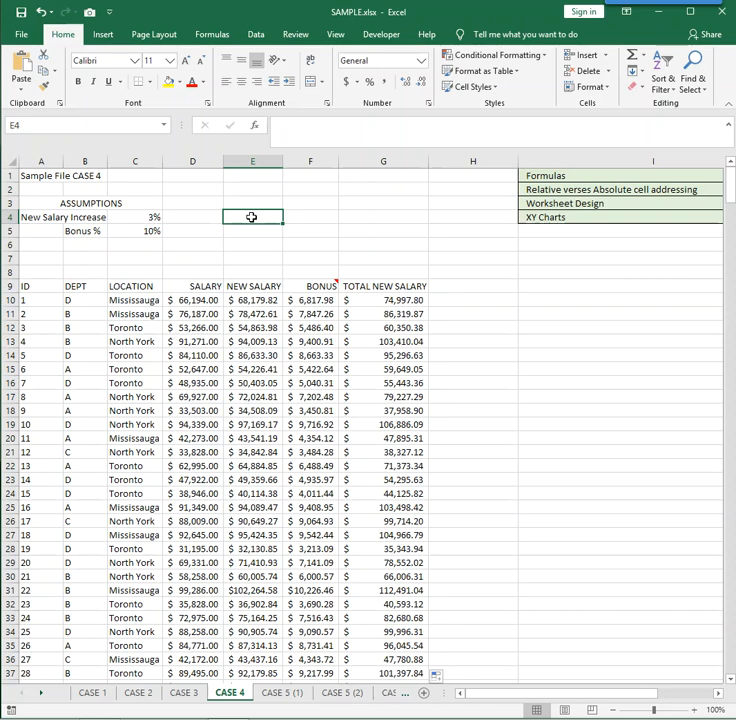
{"action": "type", "text": "single number"}
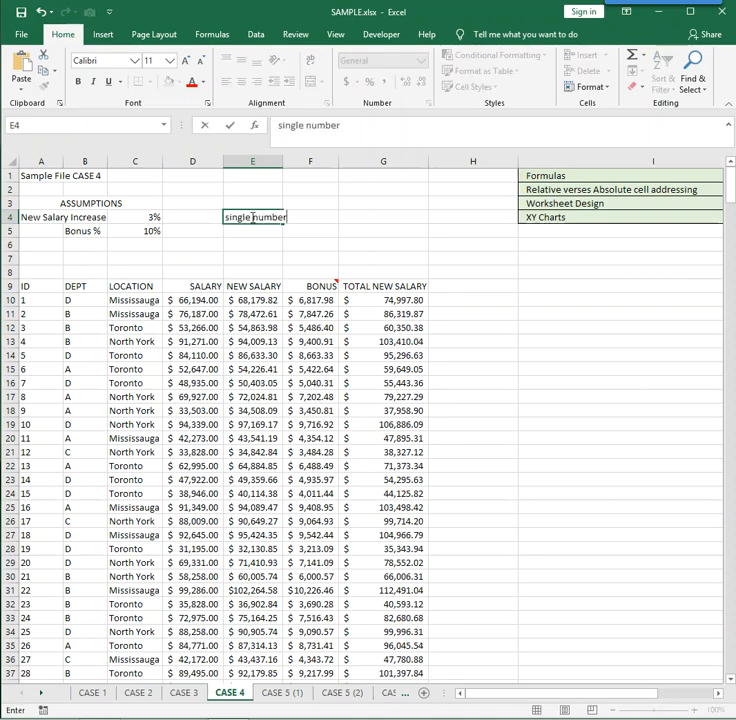
{"action": "key", "text": "Return"}
{"action": "type", "text": "used"}
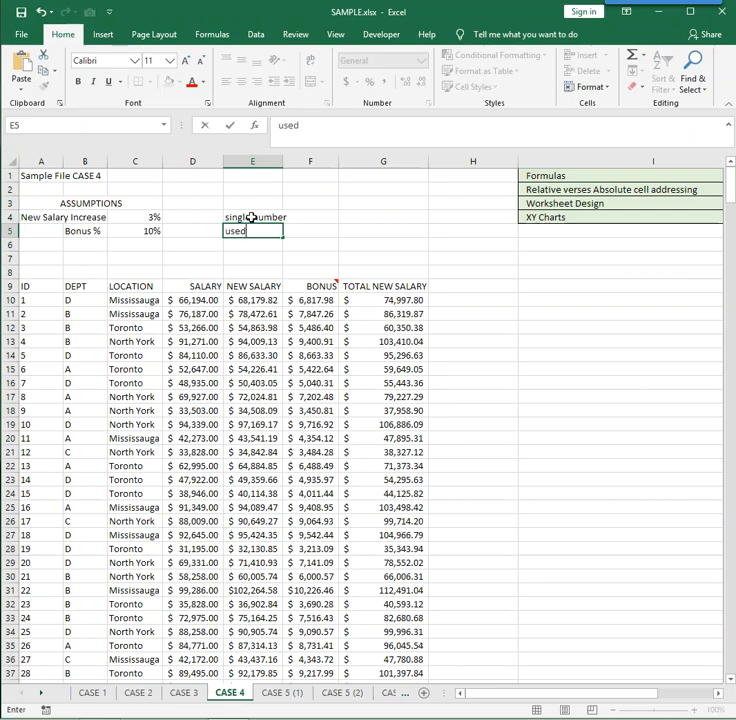
{"action": "type", "text": " in a formula"}
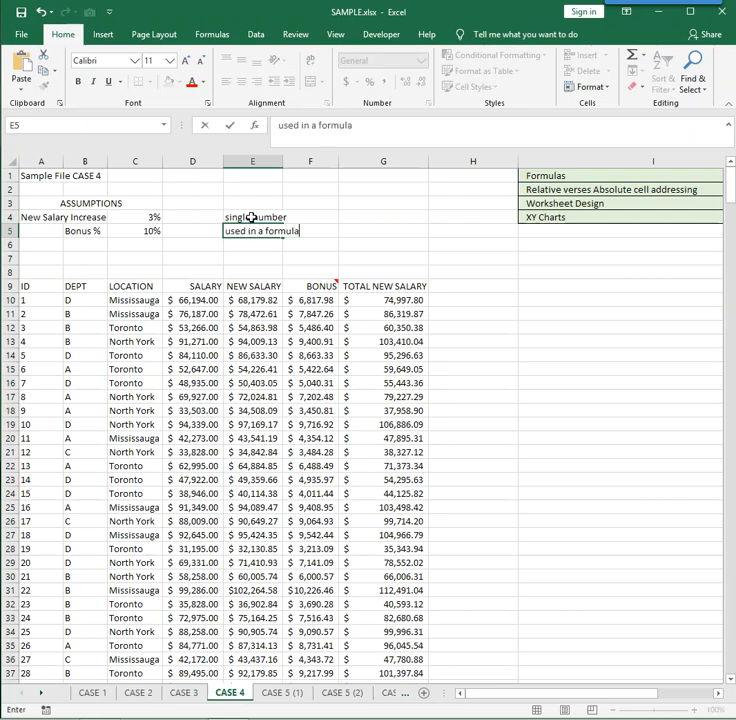
{"action": "key", "text": "Return"}
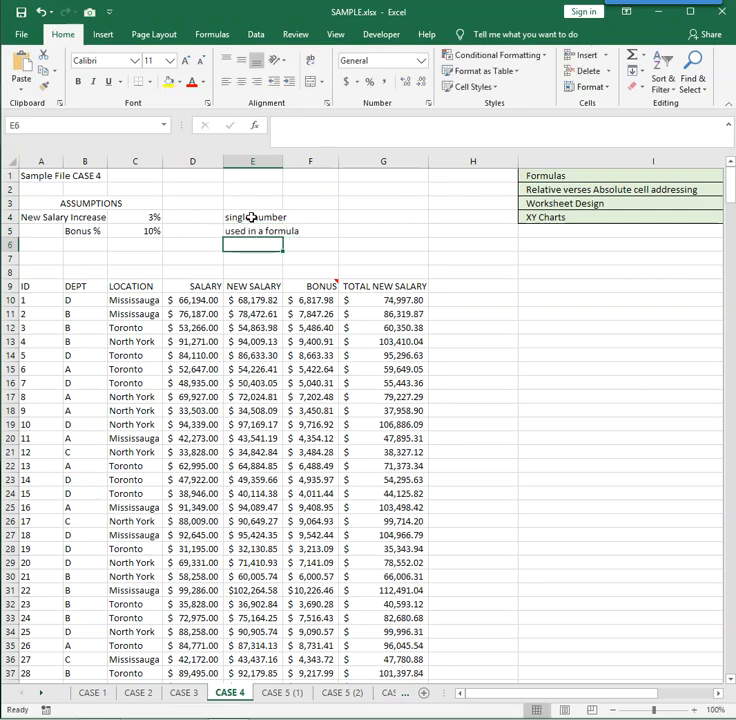
- Enter the note "may change" in E6 below the other two assumption notes
{"action": "type", "text": "may chnage"}
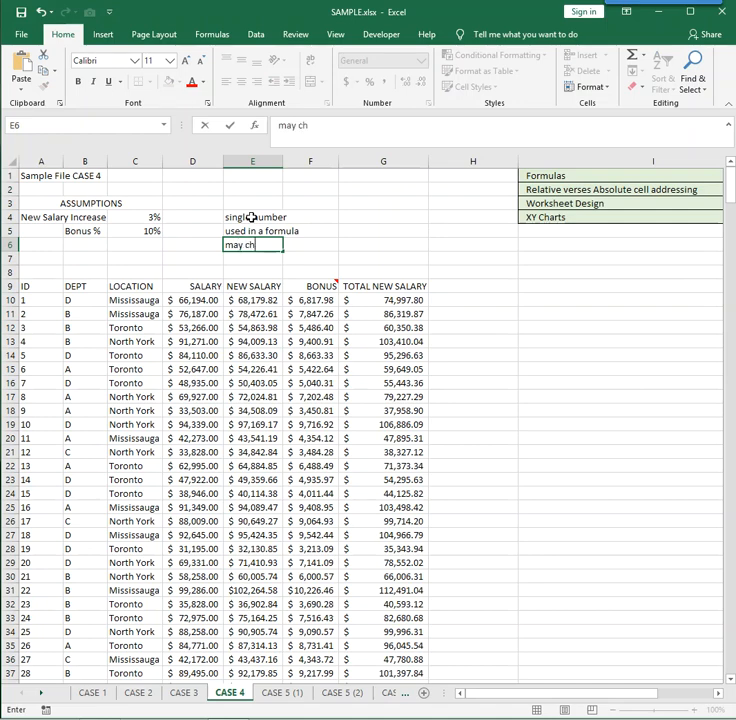
{"action": "key", "text": "BackSpace"}
{"action": "key", "text": "BackSpace"}
{"action": "key", "text": "BackSpace"}
{"action": "key", "text": "BackSpace"}
{"action": "type", "text": "ange"}
{"action": "key", "text": "Return"}
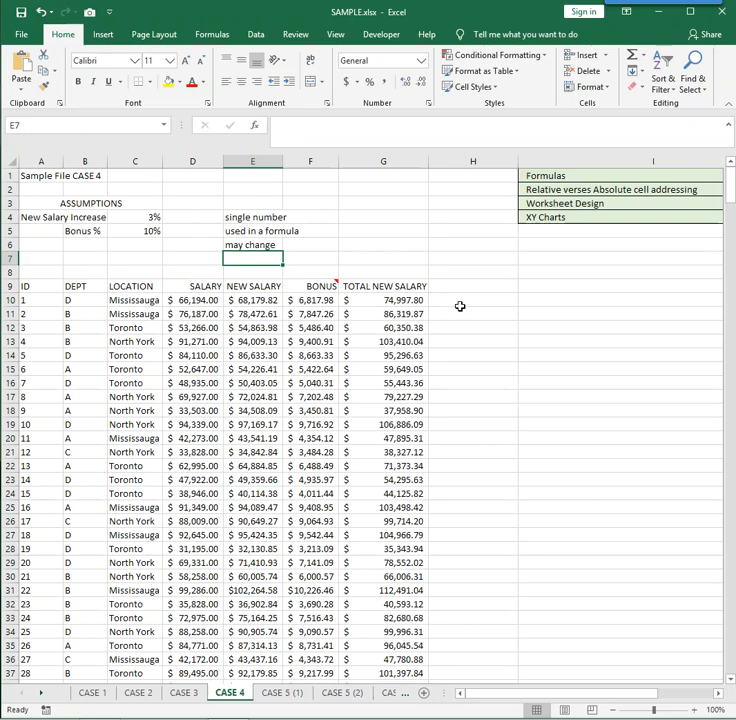
- Check the notes in E4:E6 against the assumption values and labels in rows 4 and 5
{"action": "left_click", "coordinate": [250, 219]}
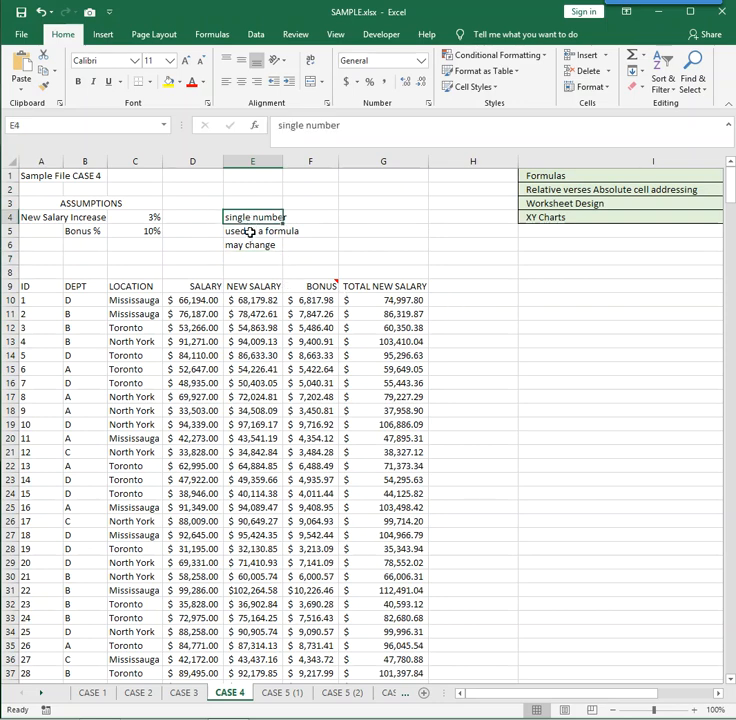
{"action": "left_click", "coordinate": [248, 232]}
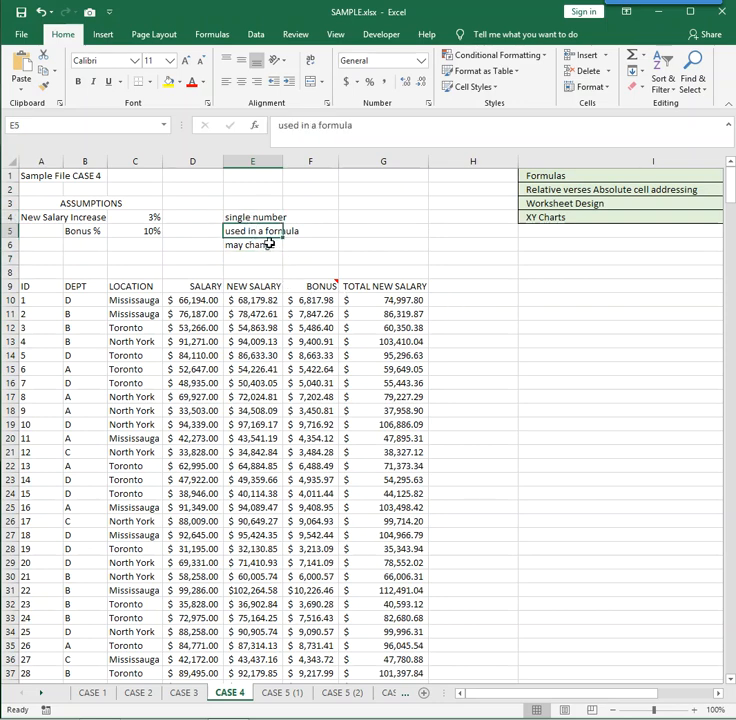
{"action": "left_click", "coordinate": [269, 243]}
{"action": "left_click", "coordinate": [130, 216]}
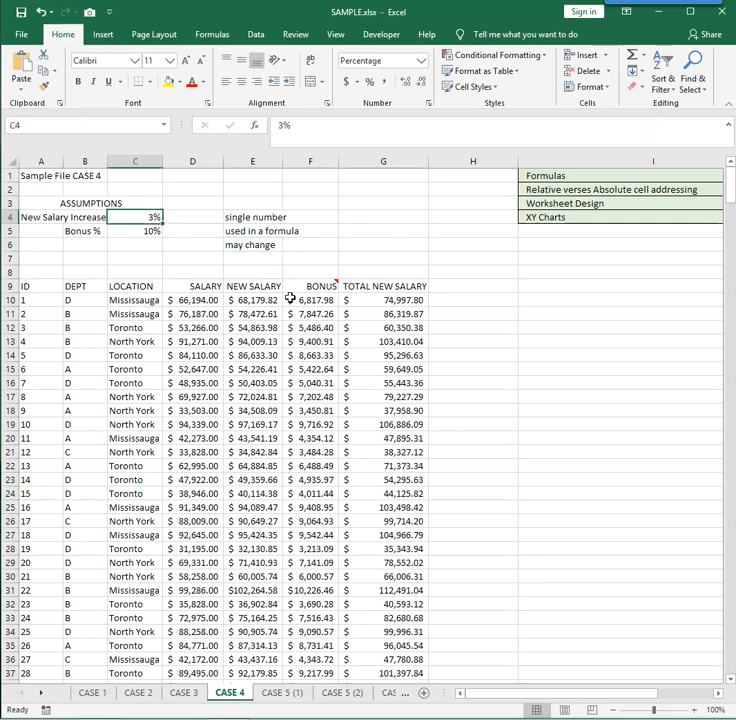
{"action": "left_click", "coordinate": [77, 217]}
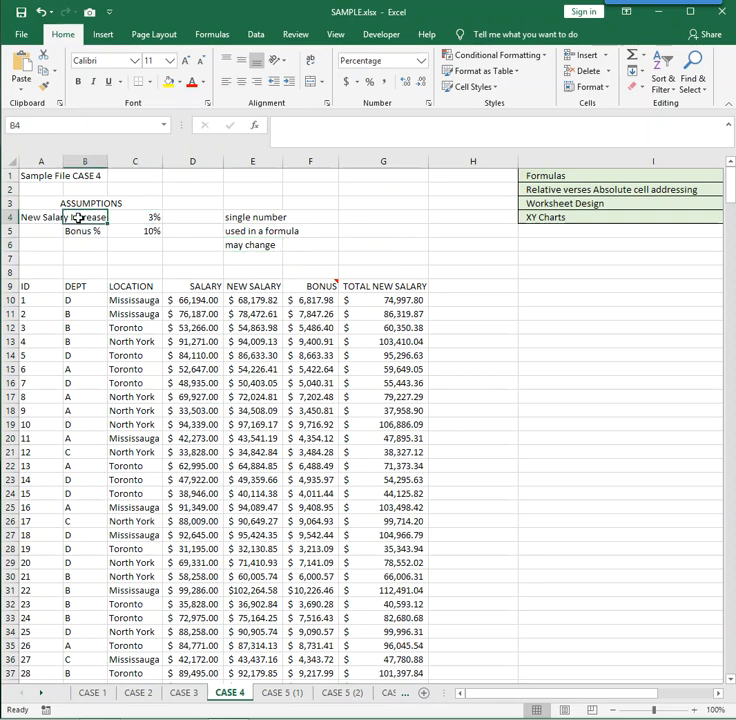
{"action": "left_click", "coordinate": [77, 231]}
{"action": "left_click", "coordinate": [153, 218]}
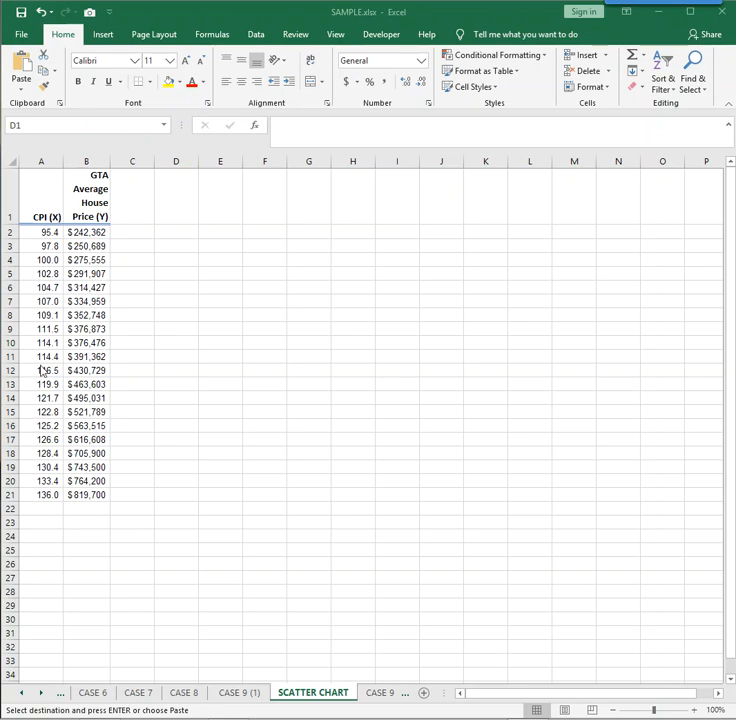
- Insert a markers-only Scatter chart of the CPI and house price data in A2:B21 and move it up beside the data, level with row 2
{"action": "left_click_drag", "start_coordinate": [46, 233], "coordinate": [49, 490]}
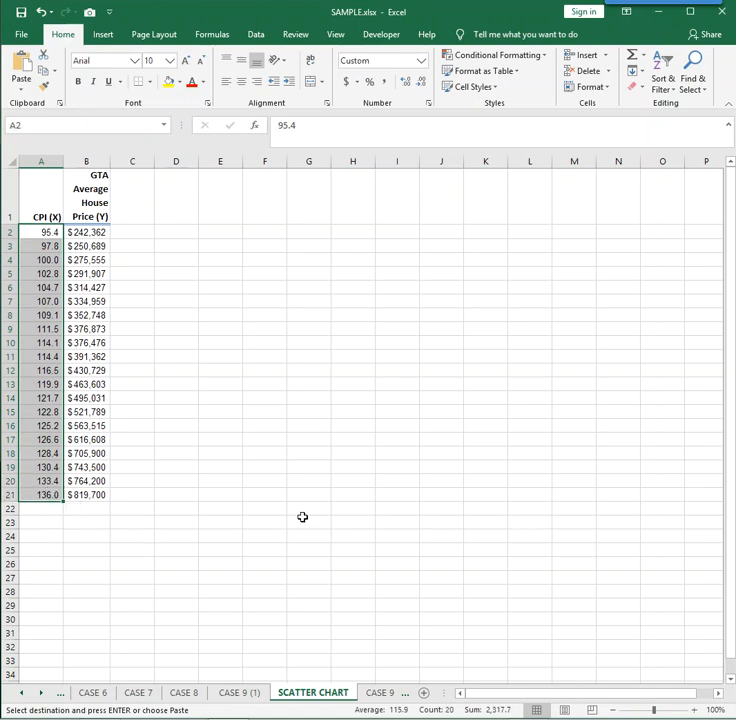
{"action": "left_click_drag", "start_coordinate": [87, 231], "coordinate": [94, 490]}
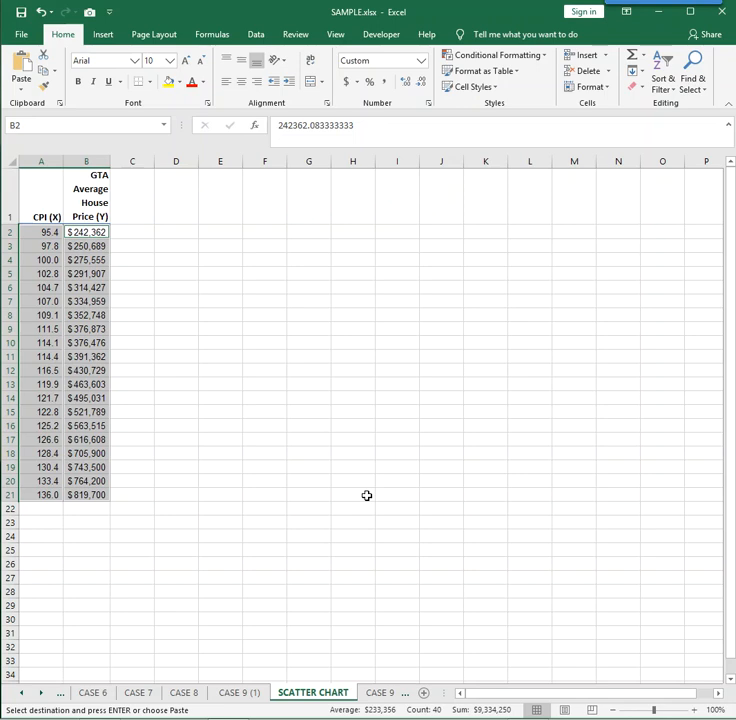
{"action": "left_click", "coordinate": [98, 40]}
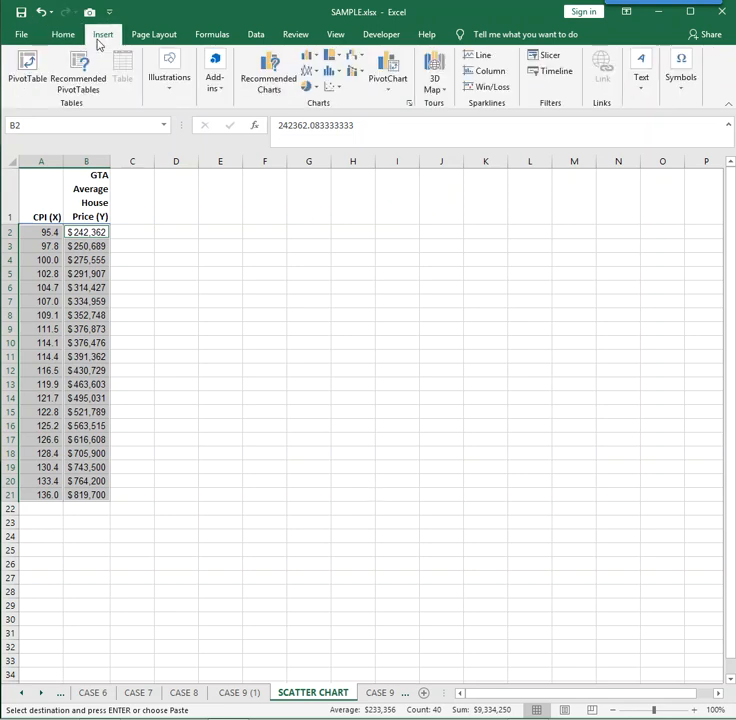
{"action": "left_click", "coordinate": [337, 90]}
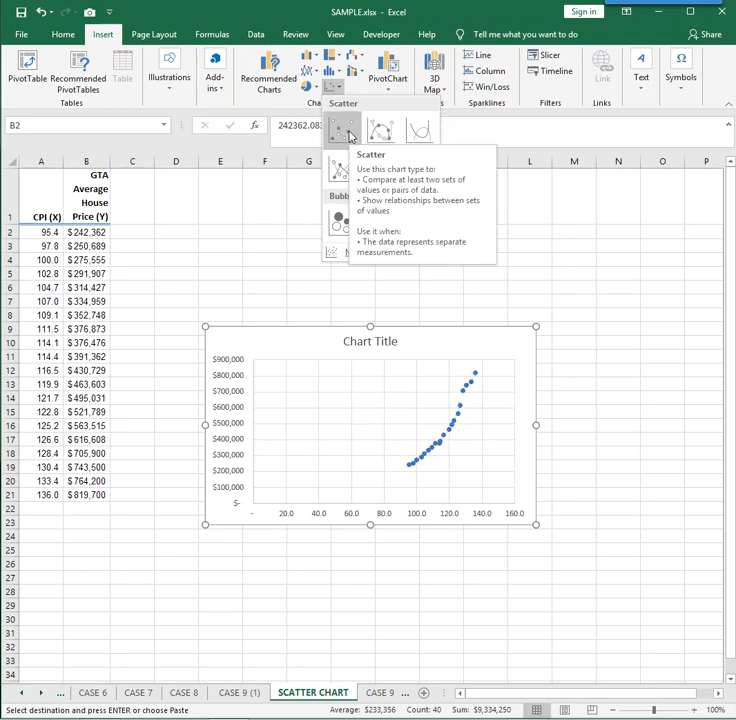
{"action": "left_click", "coordinate": [342, 131]}
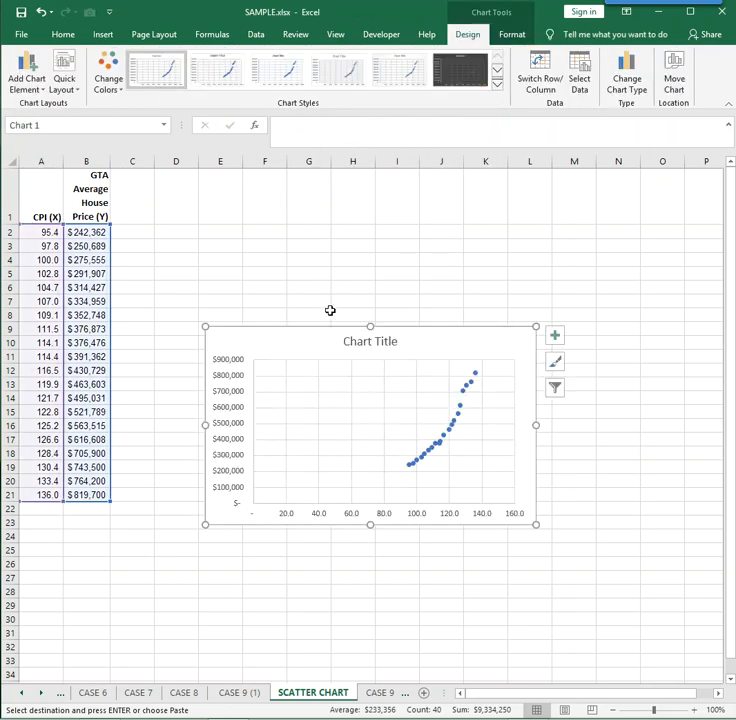
{"action": "left_click_drag", "start_coordinate": [331, 328], "coordinate": [284, 234]}
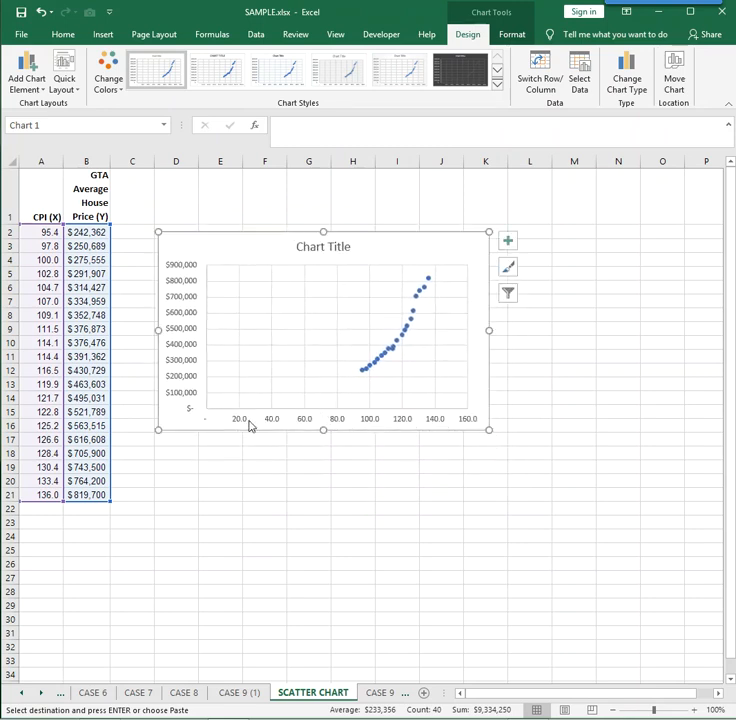
- Add axis titles to the scatter chart and name the horizontal axis CPI
{"action": "left_click", "coordinate": [506, 249]}
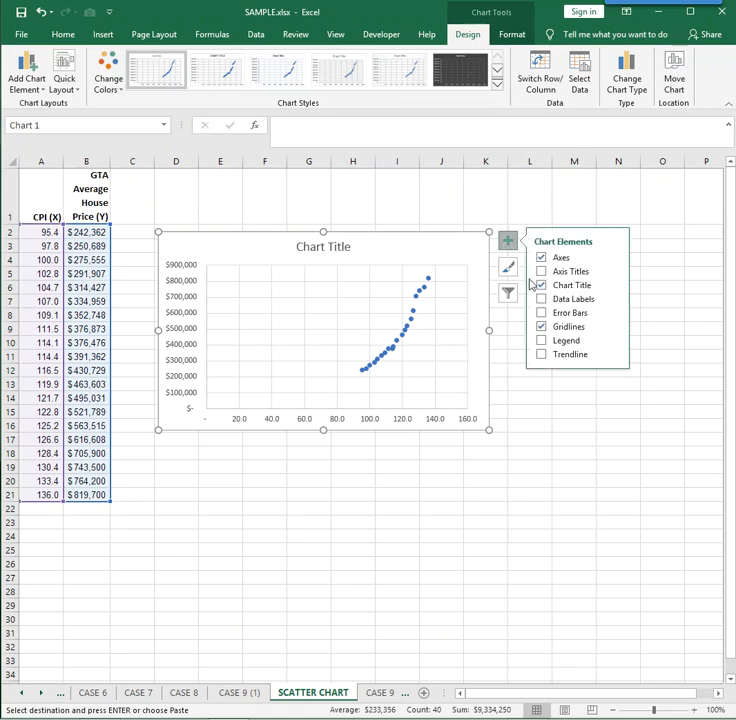
{"action": "left_click", "coordinate": [541, 273]}
{"action": "left_click", "coordinate": [352, 414]}
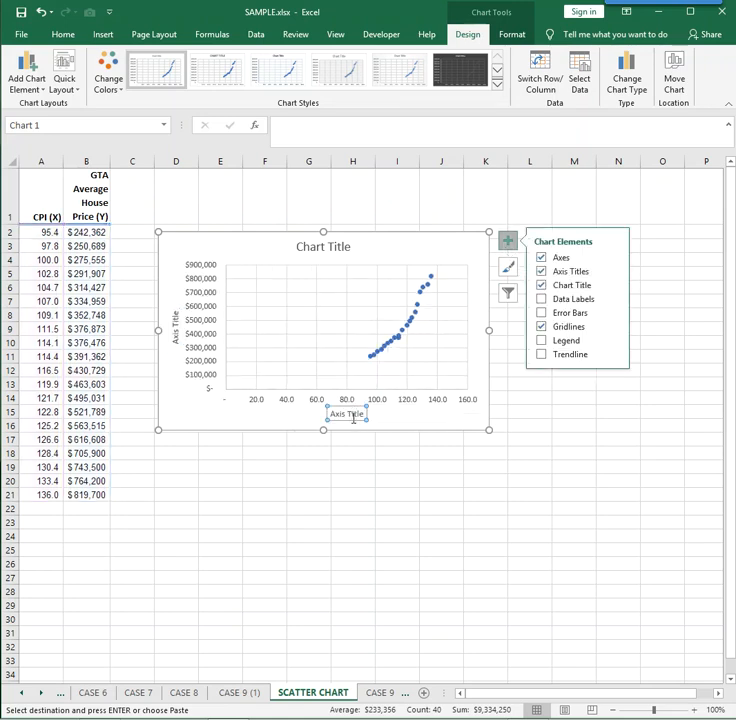
{"action": "type", "text": "CPI"}
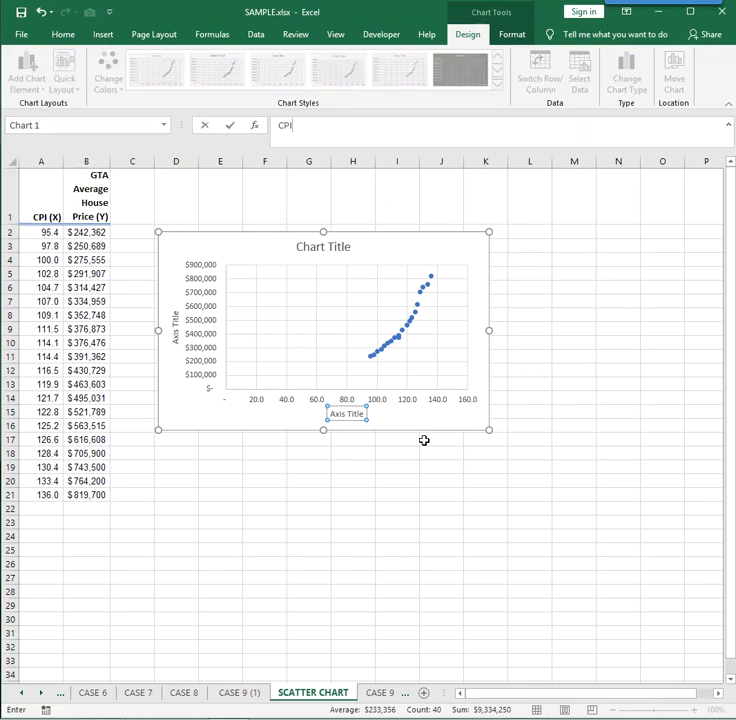
{"action": "key", "text": "Return"}
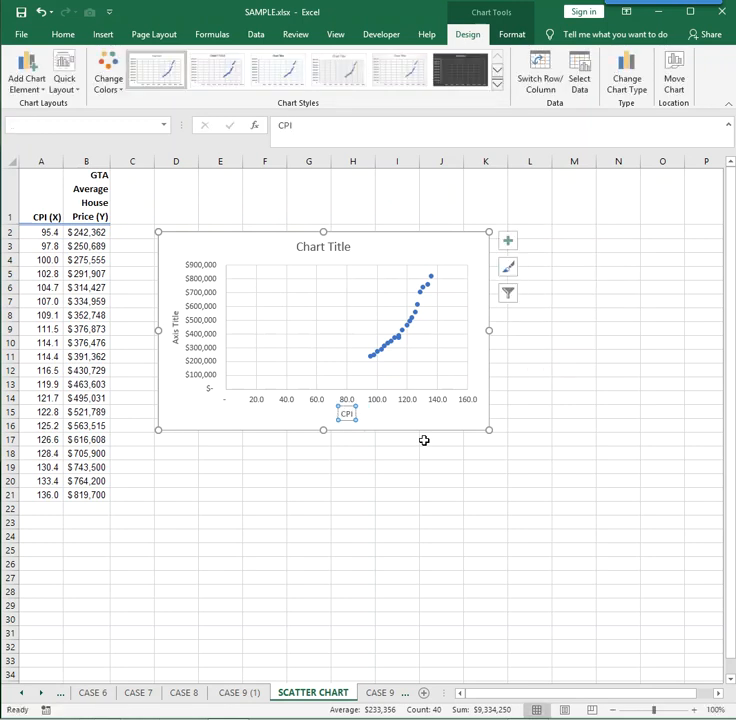
- Name the scatter chart's vertical axis House Prices
{"action": "left_click", "coordinate": [175, 337]}
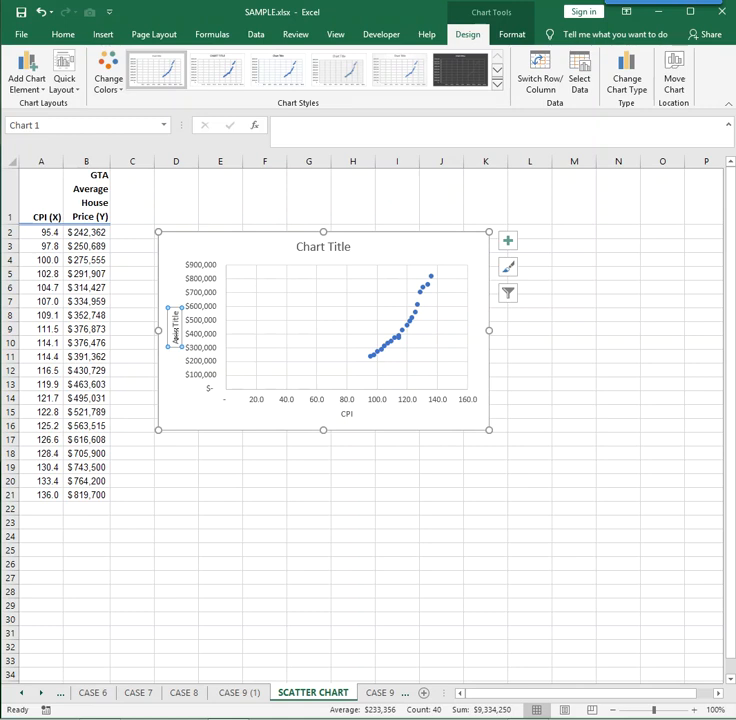
{"action": "type", "text": "House Pruices"}
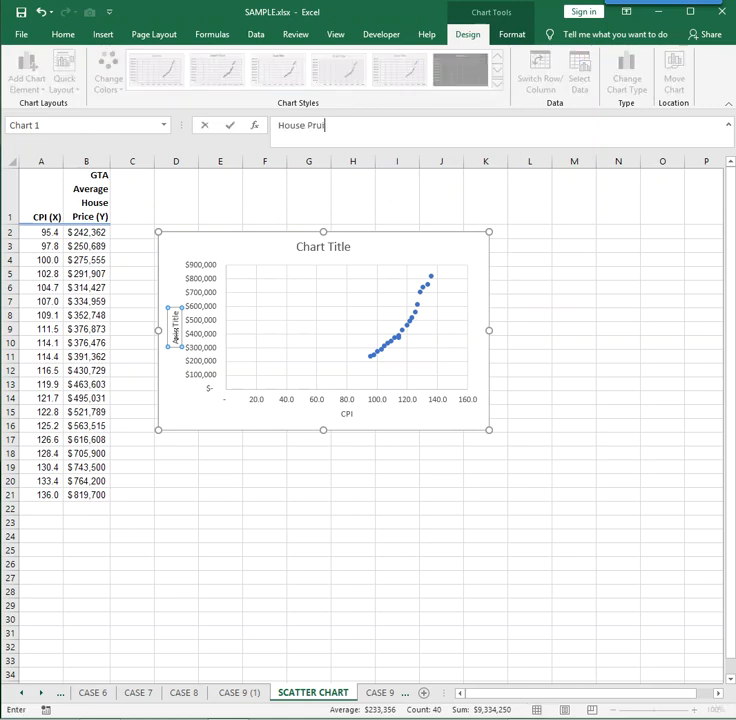
{"action": "key", "text": "BackSpace"}
{"action": "key", "text": "BackSpace"}
{"action": "key", "text": "BackSpace"}
{"action": "key", "text": "BackSpace"}
{"action": "key", "text": "BackSpace"}
{"action": "type", "text": "ices"}
{"action": "left_click", "coordinate": [555, 482]}
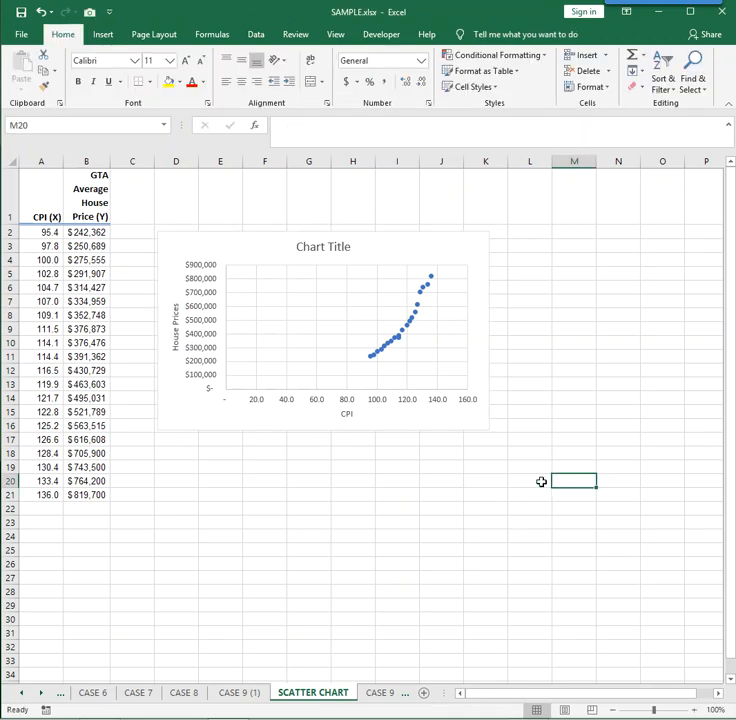
{"action": "left_click", "coordinate": [203, 248]}
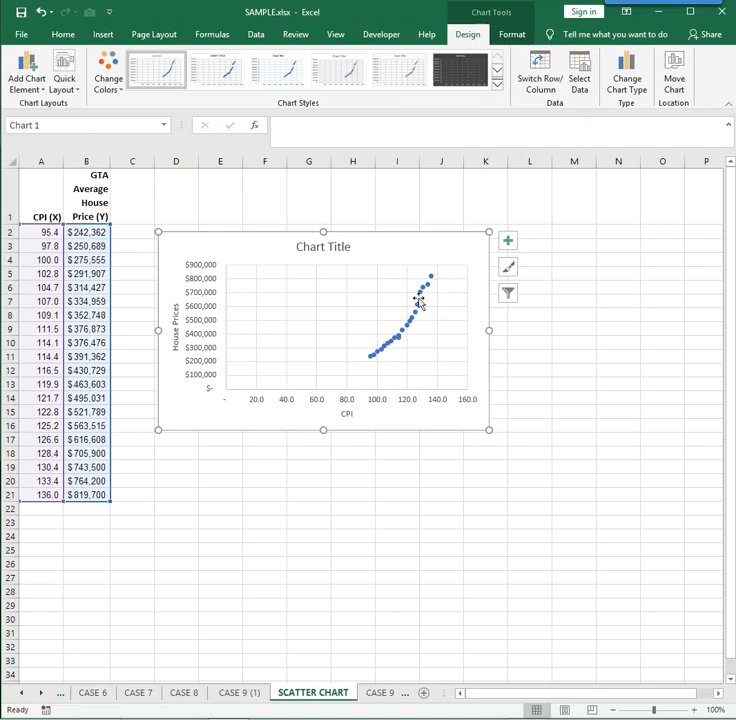
{"action": "left_click", "coordinate": [43, 189]}
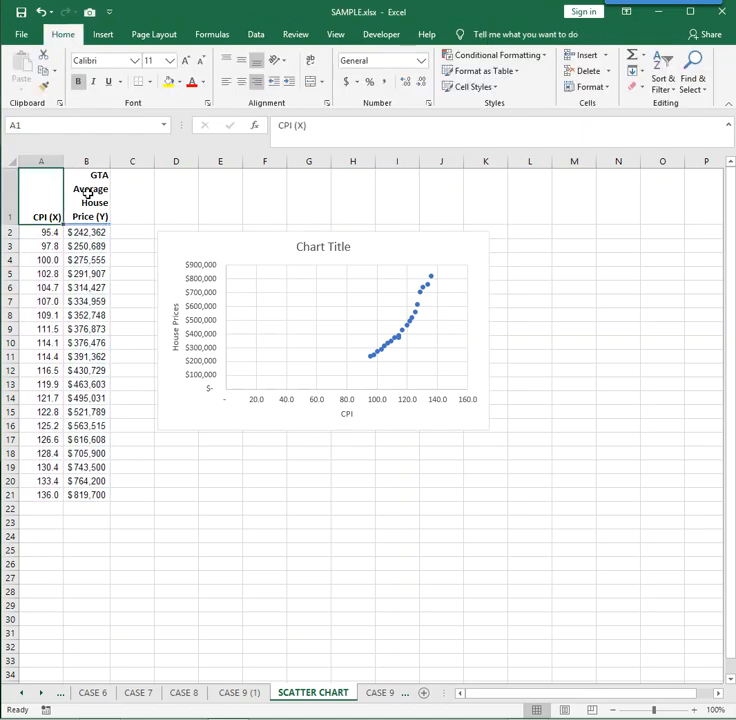